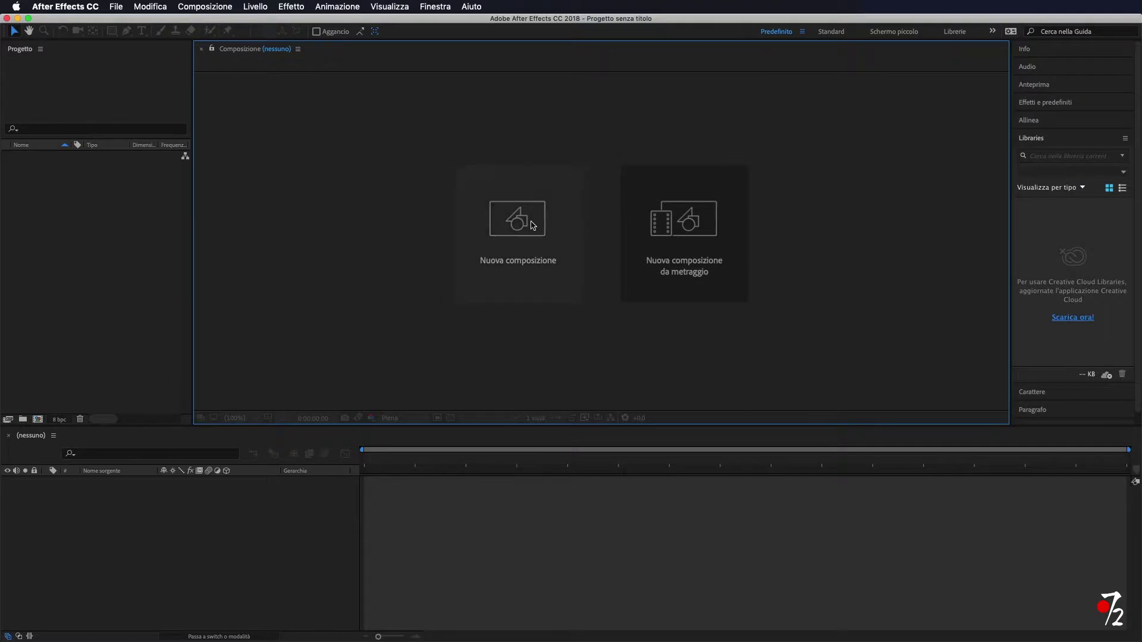
Step: Create a 1920×1080, 25 fps, 15-second composition named 'Foto in movimento'
click(513, 266)
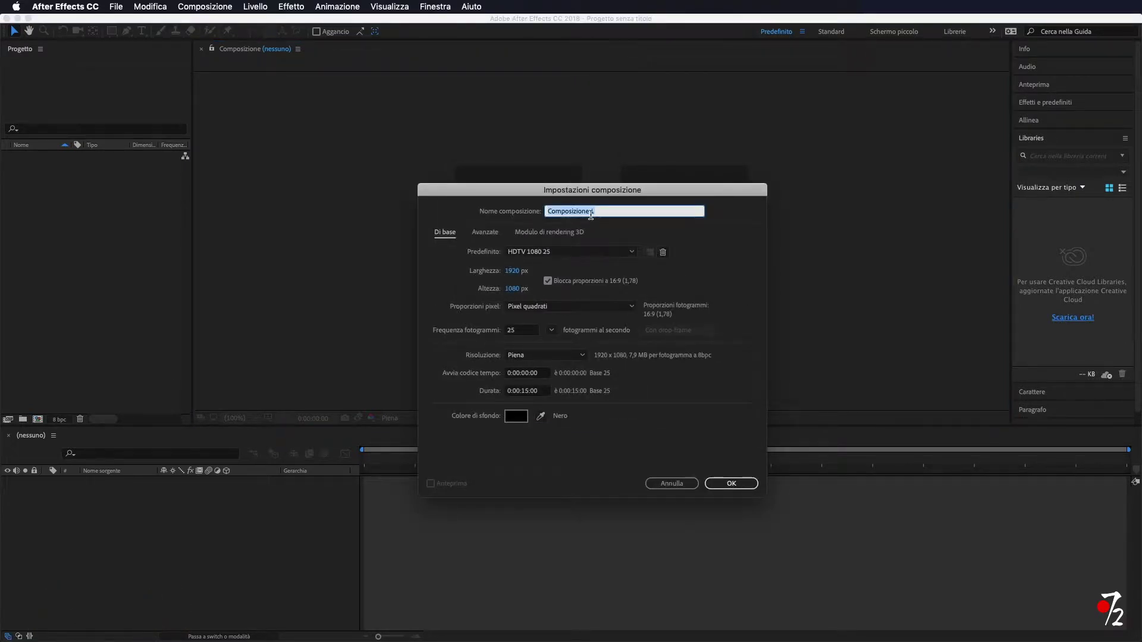
text(Foto)
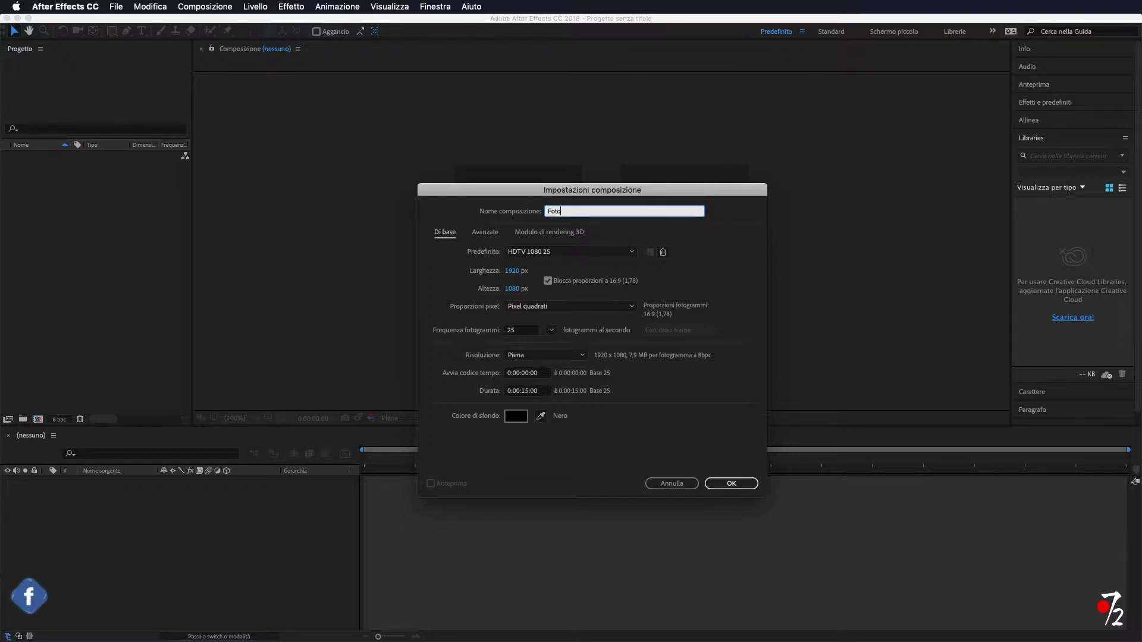
text( in movimento)
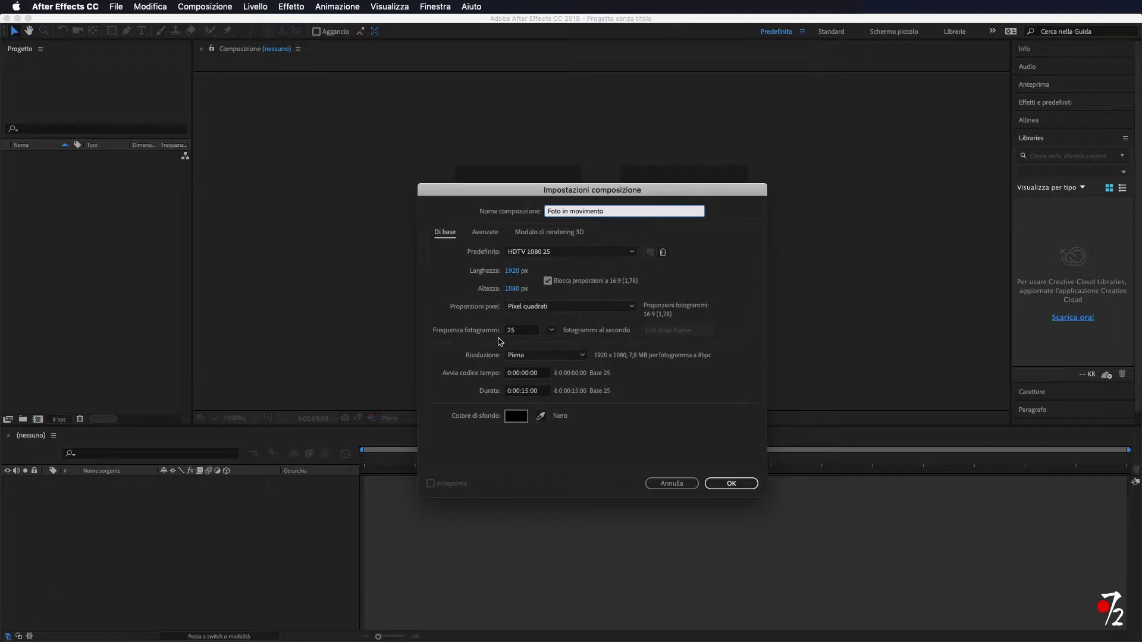
click(735, 483)
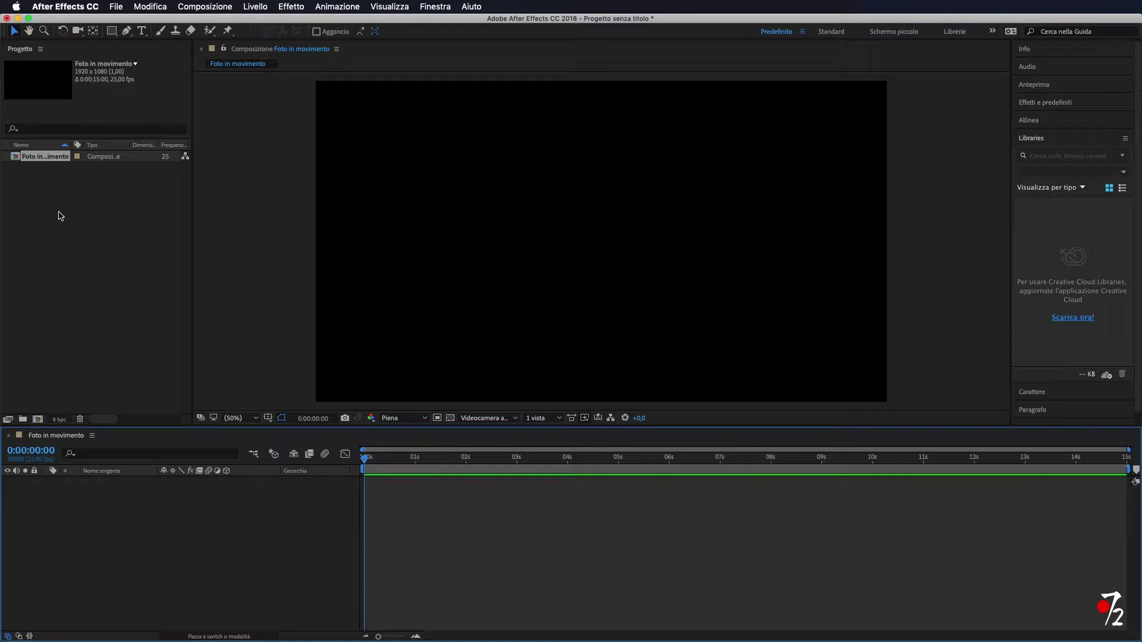
Step: Import the apocalypse city photo with Fumo, Fumo2 and Pioggia clips, and put the photo in the timeline
click(102, 251)
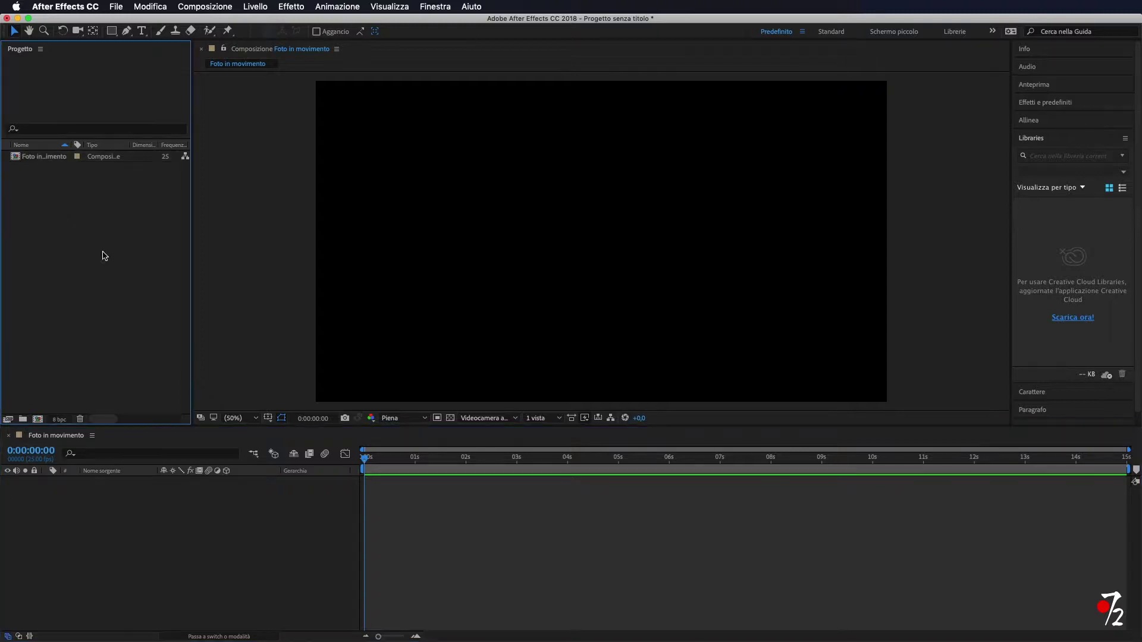
double_click(62, 205)
double_click(474, 162)
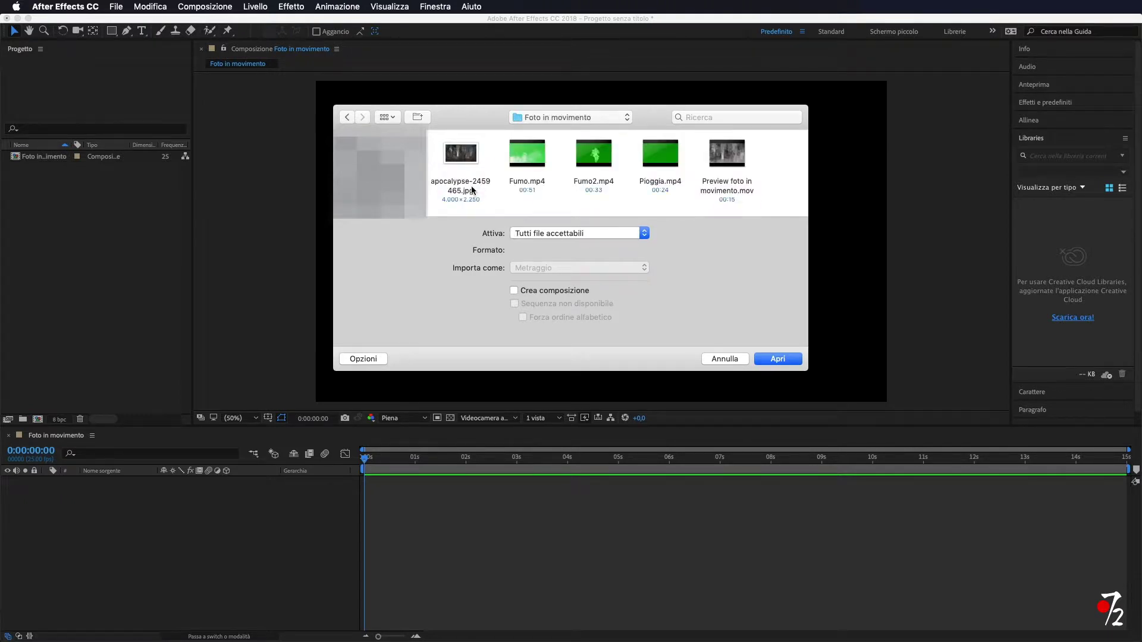
drag(678, 206, 435, 136)
click(778, 360)
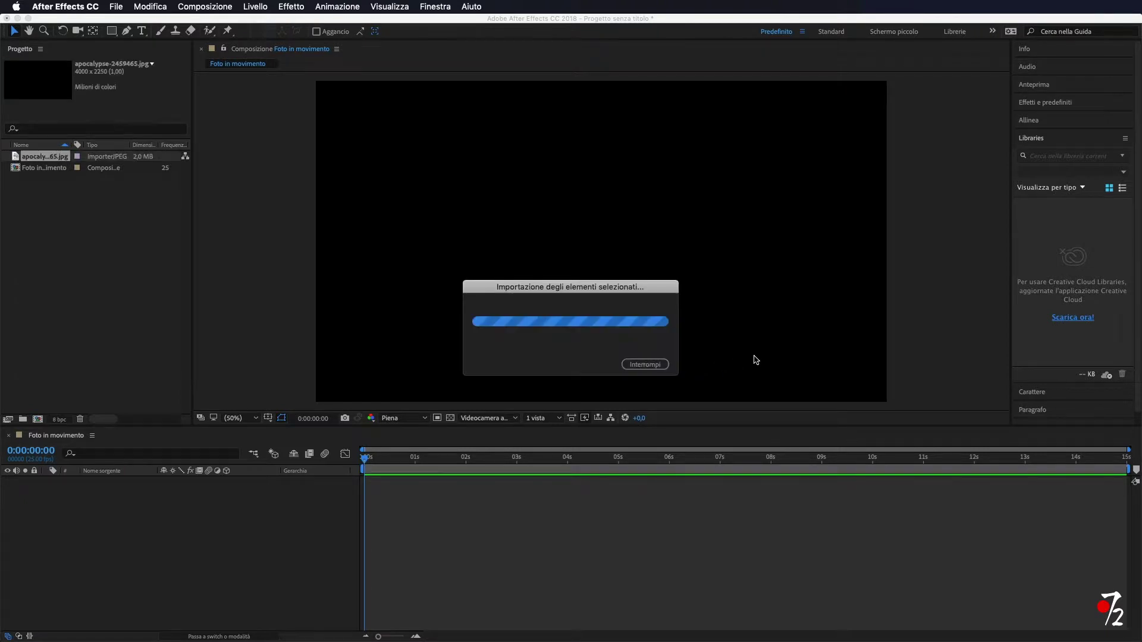
click(114, 293)
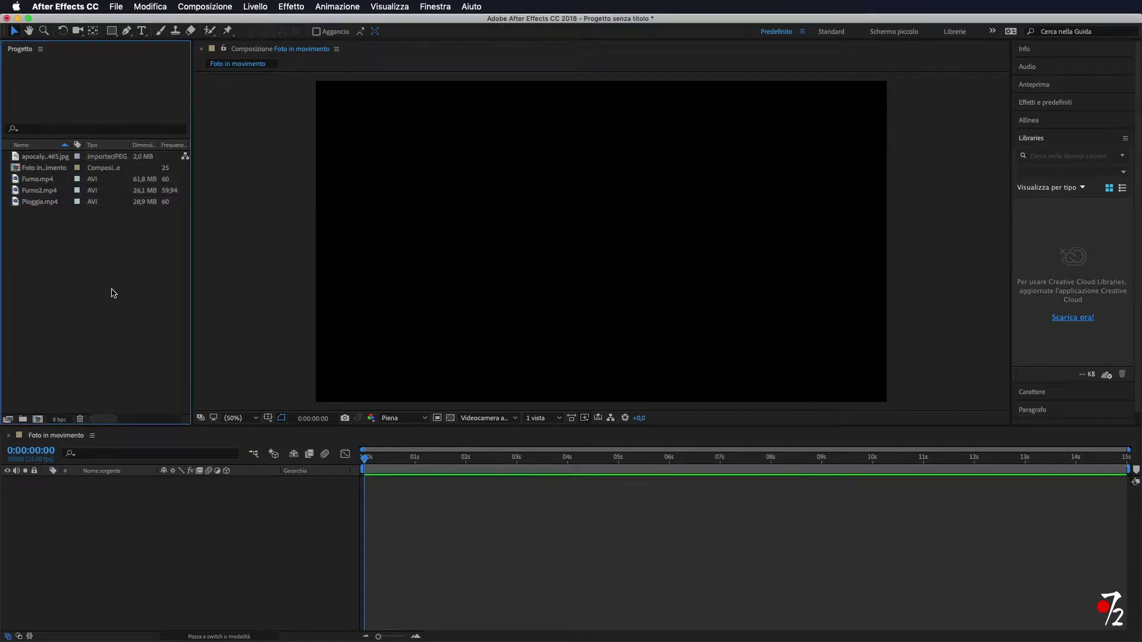
drag(46, 156, 38, 495)
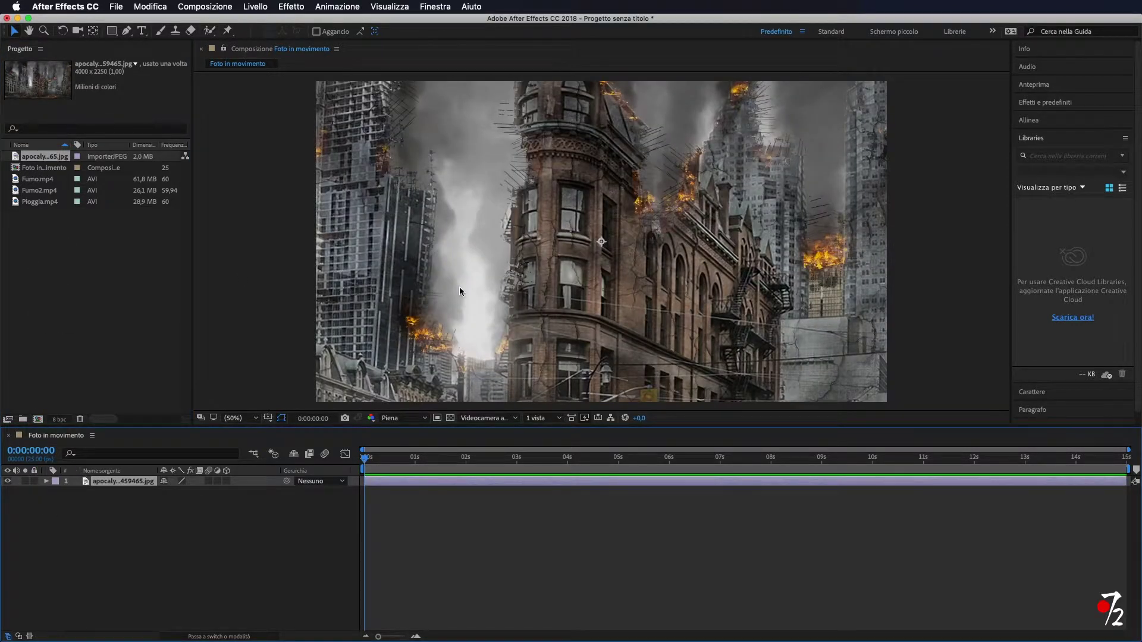
Step: Scale the city photo layer to 53% and turn it into a 3D layer
click(46, 481)
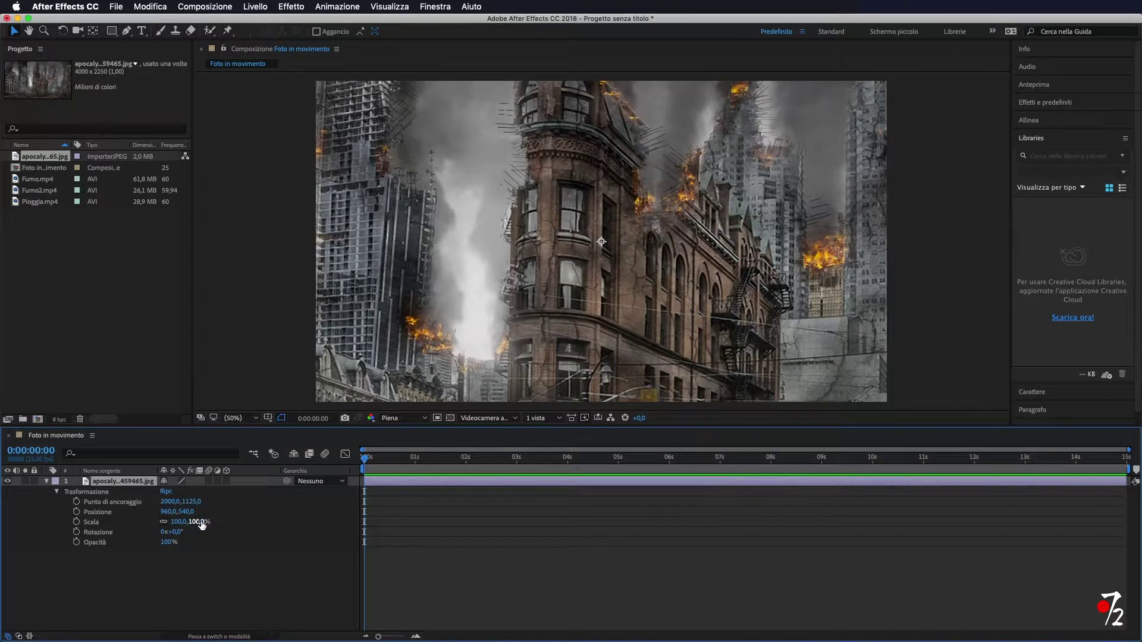
drag(190, 521, 172, 522)
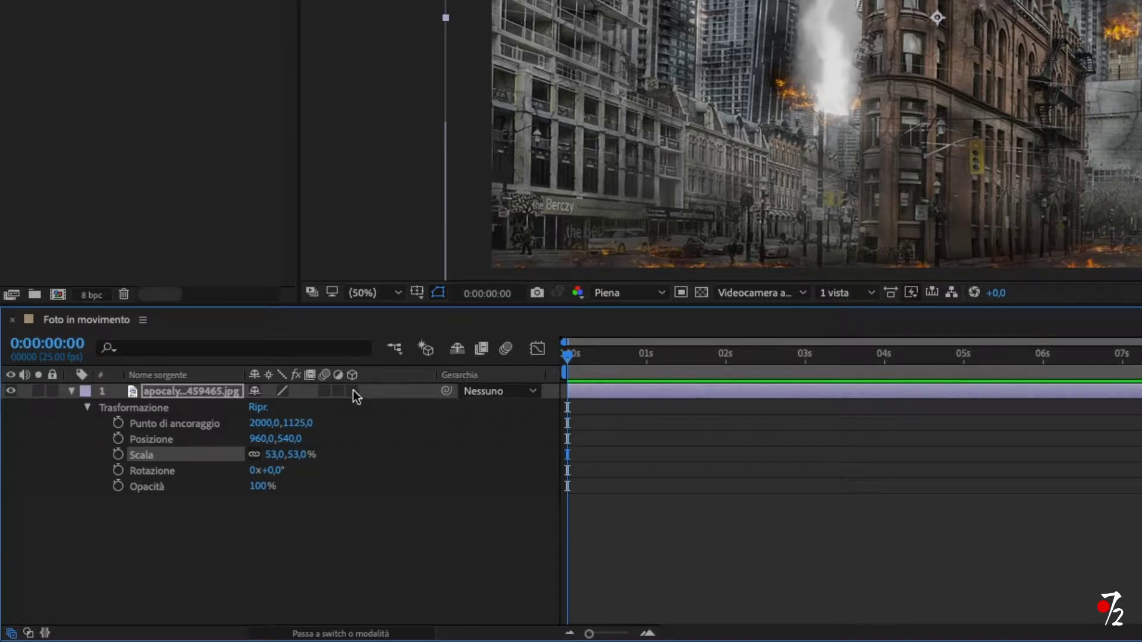
click(352, 391)
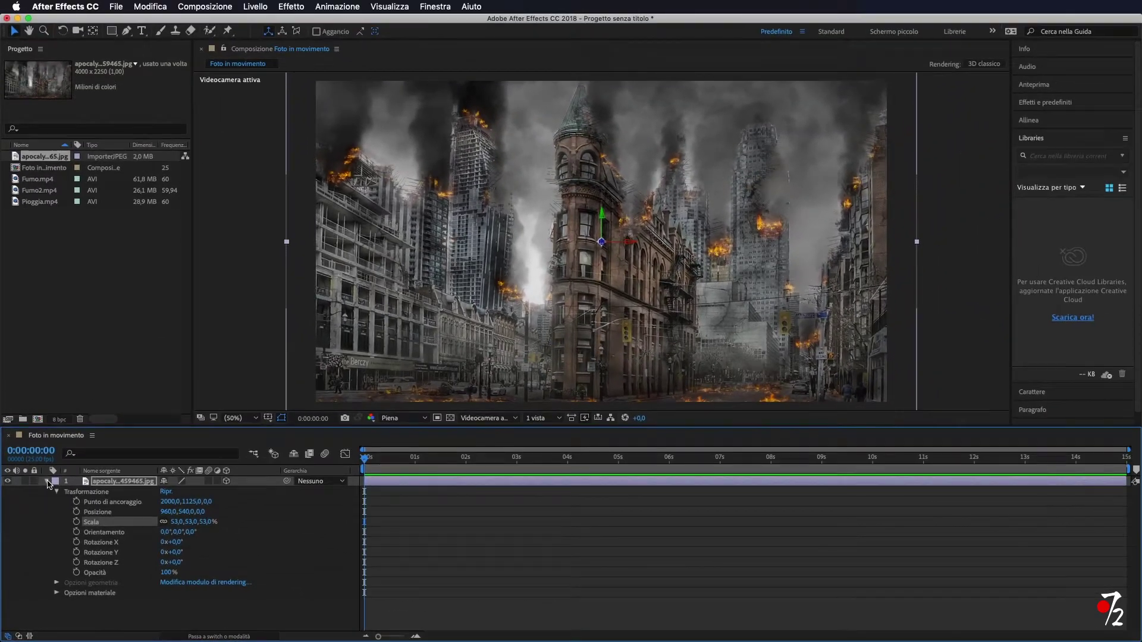
click(47, 482)
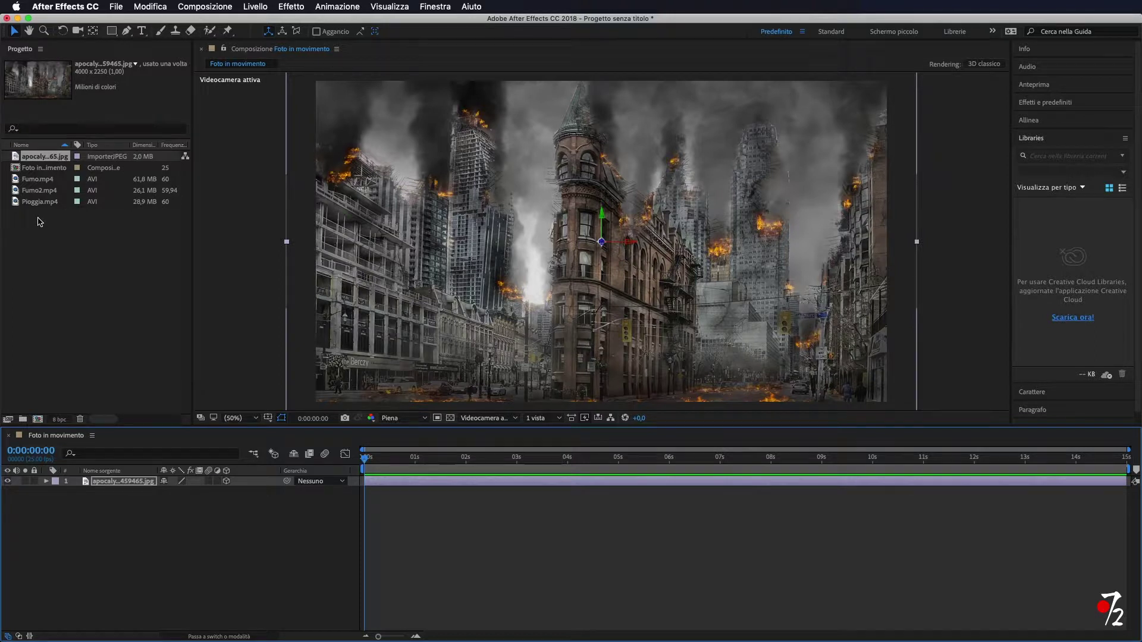
Step: Add Fumo.mp4 above the photo and apply the Keylight (1.2) effect to it
click(47, 180)
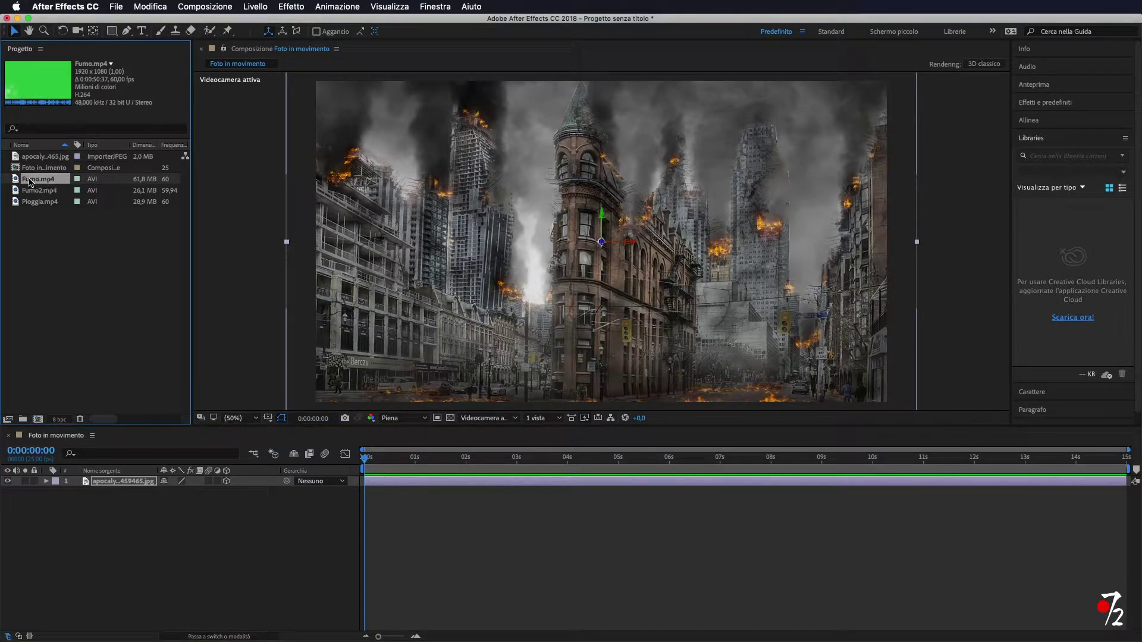
drag(48, 180, 68, 481)
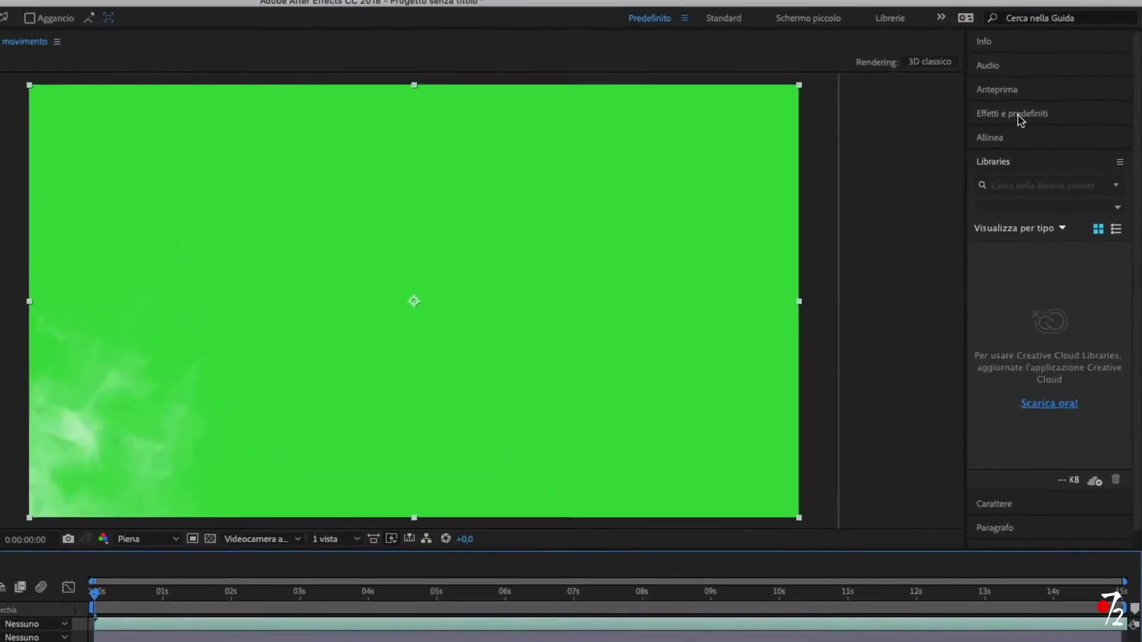
click(988, 120)
click(989, 144)
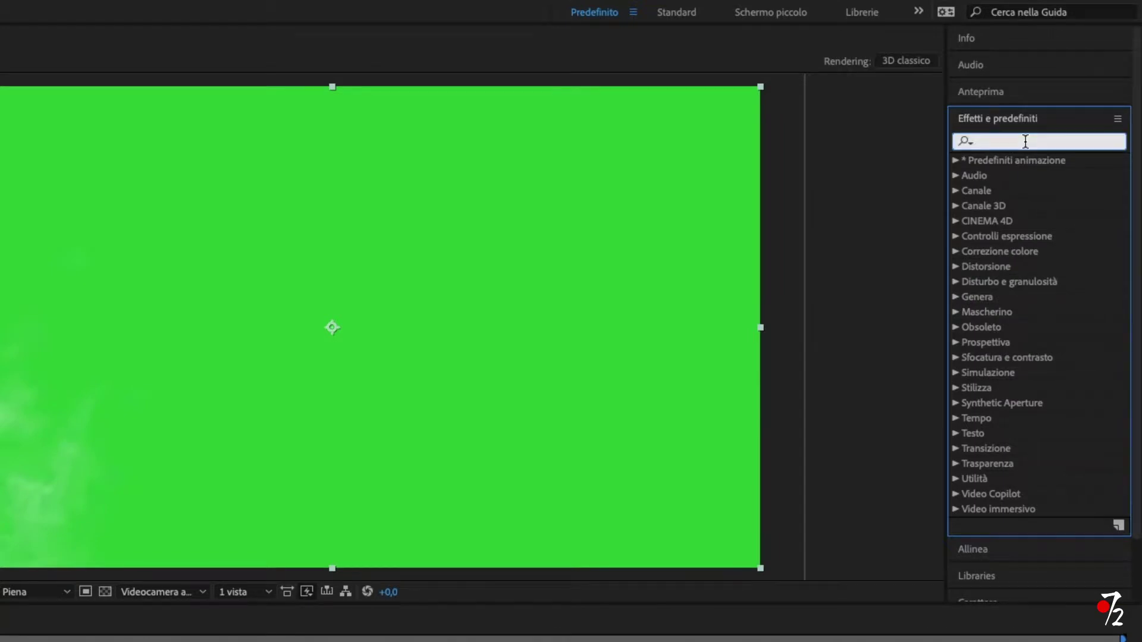
text(key)
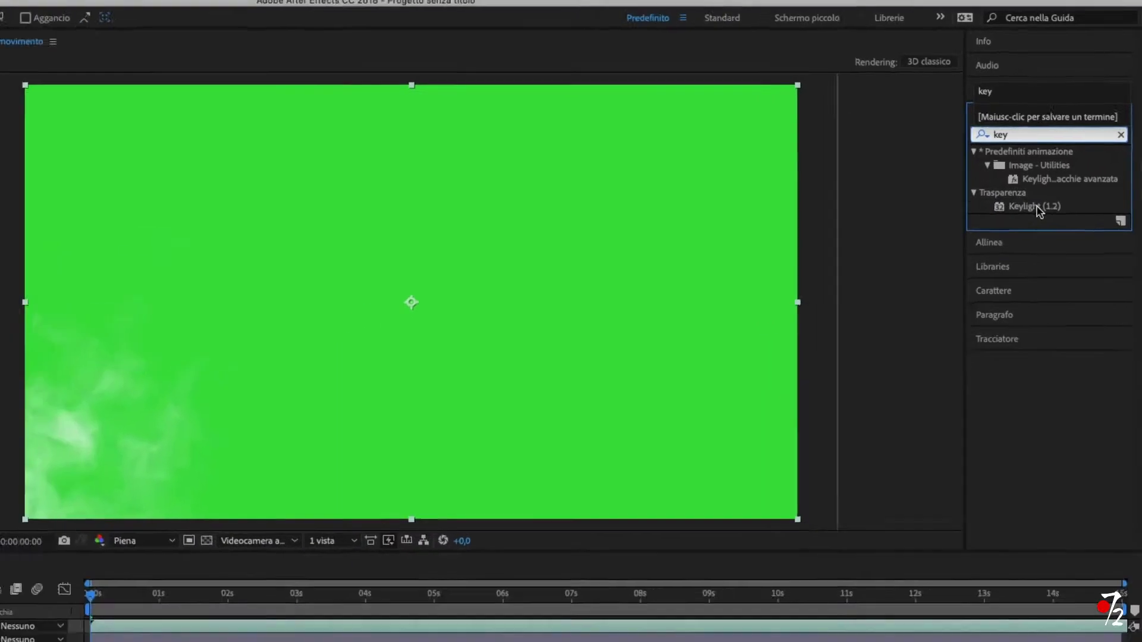
click(1014, 221)
drag(1069, 172, 729, 212)
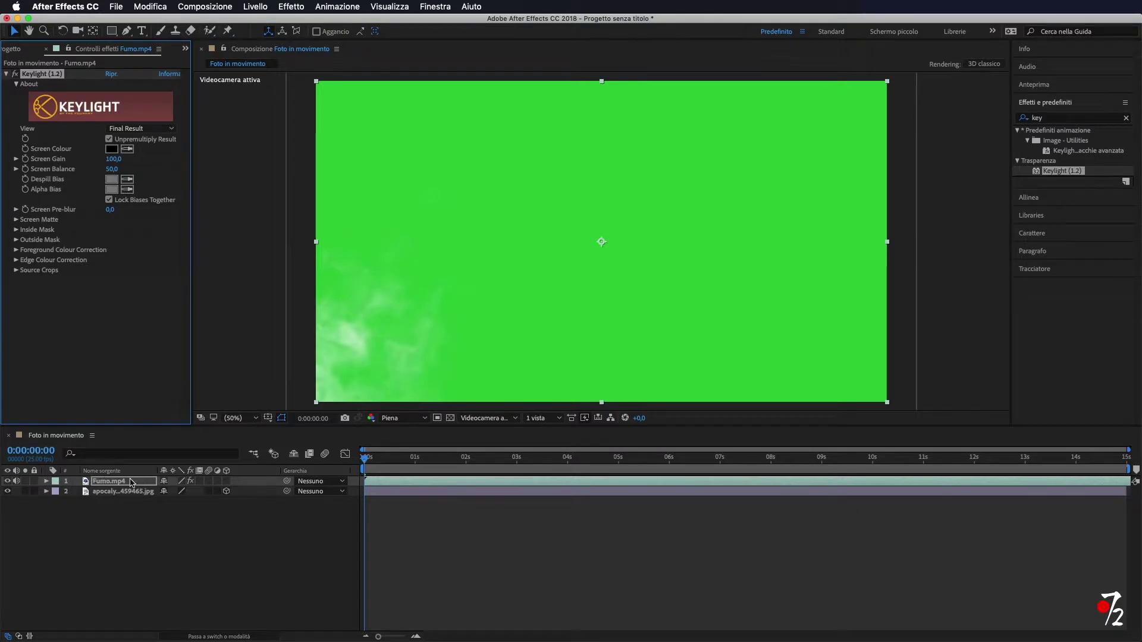
Step: Sample the smoke clip's green as Keylight's Screen Colour to key it out
click(112, 149)
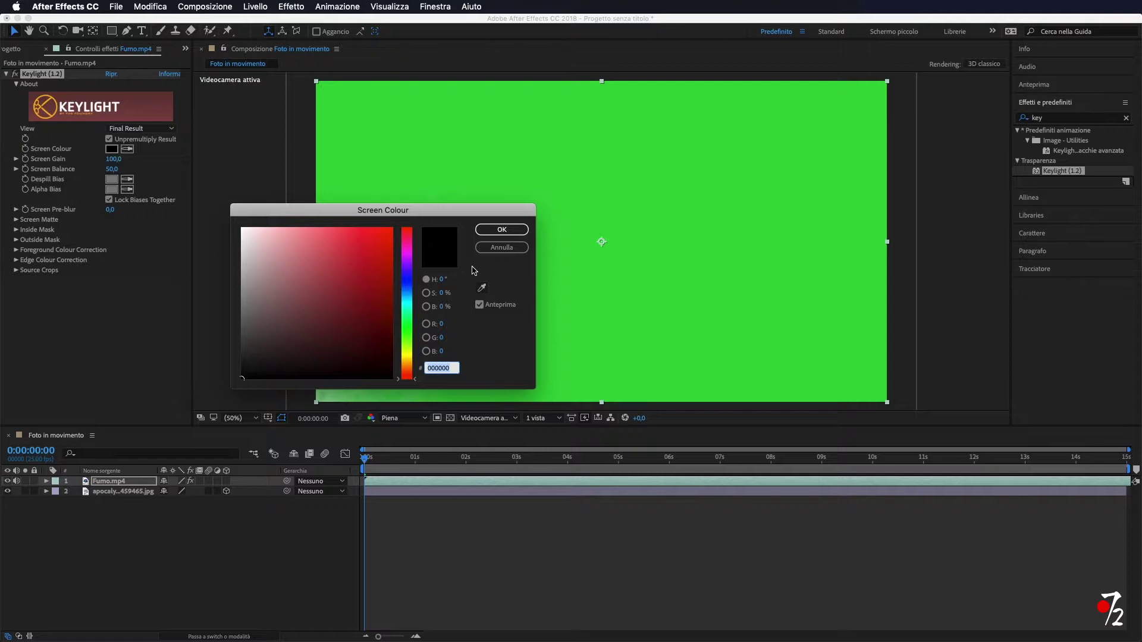
click(482, 288)
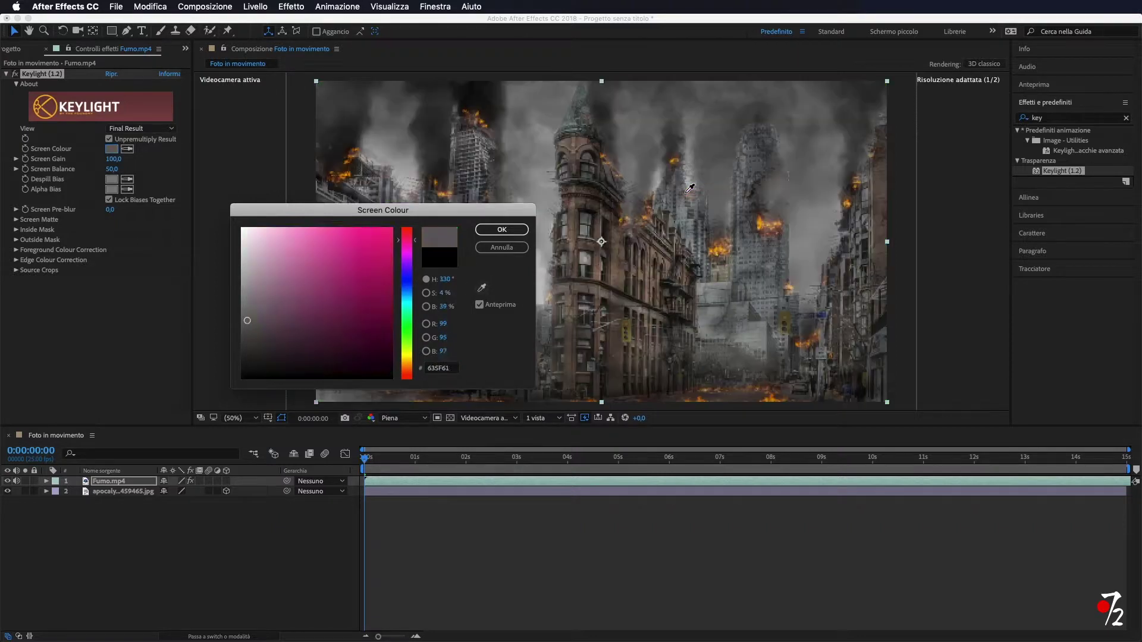
click(684, 193)
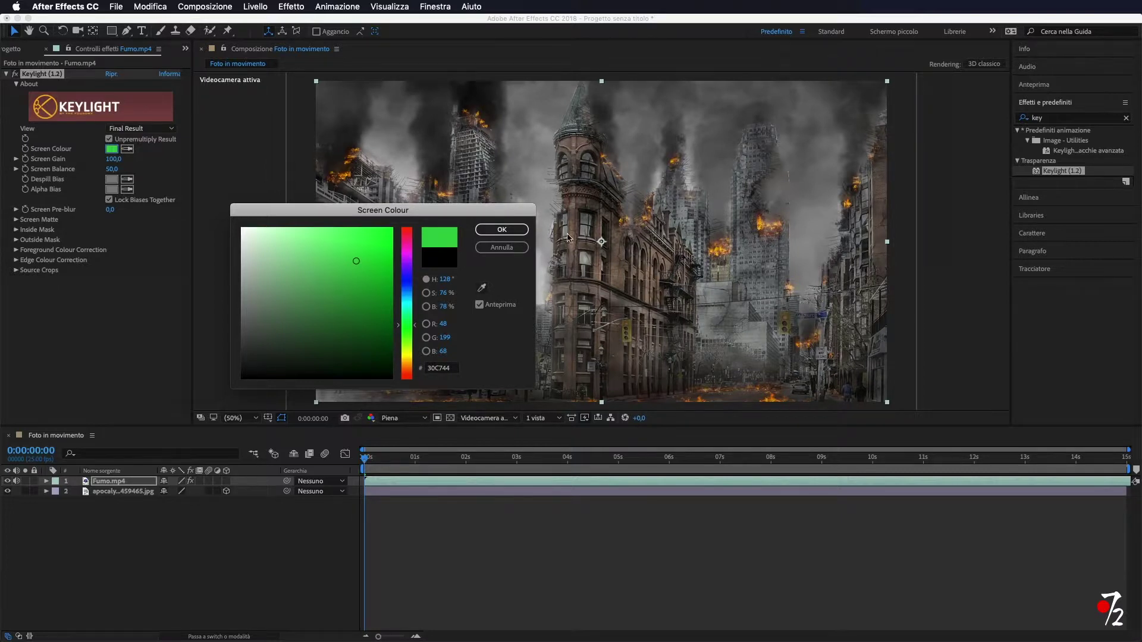
click(515, 233)
click(513, 231)
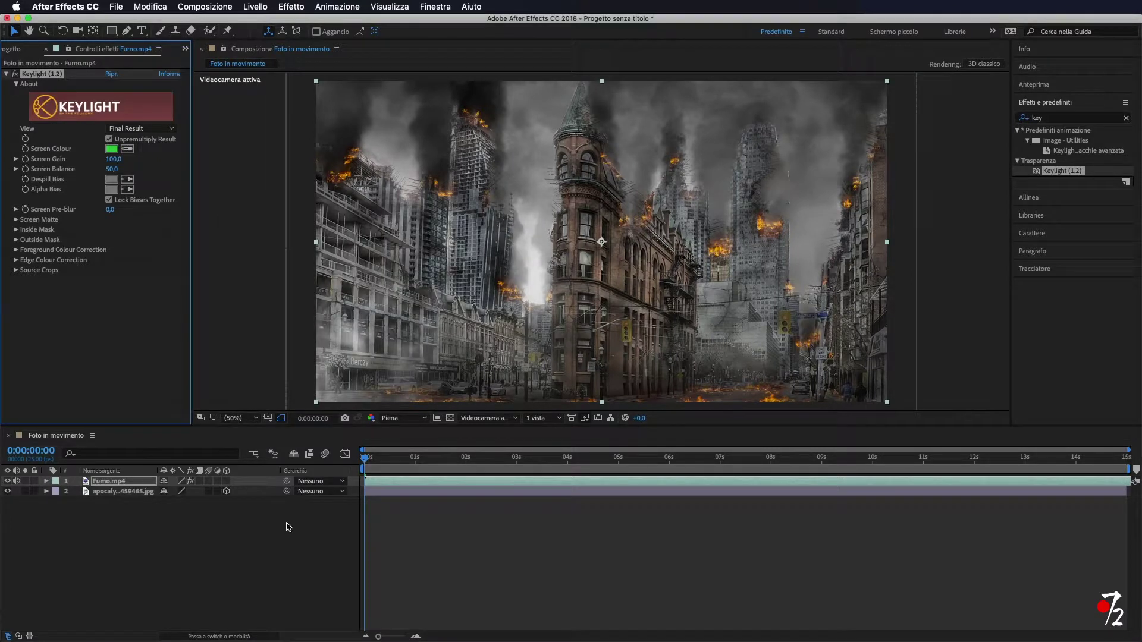
drag(368, 463, 773, 463)
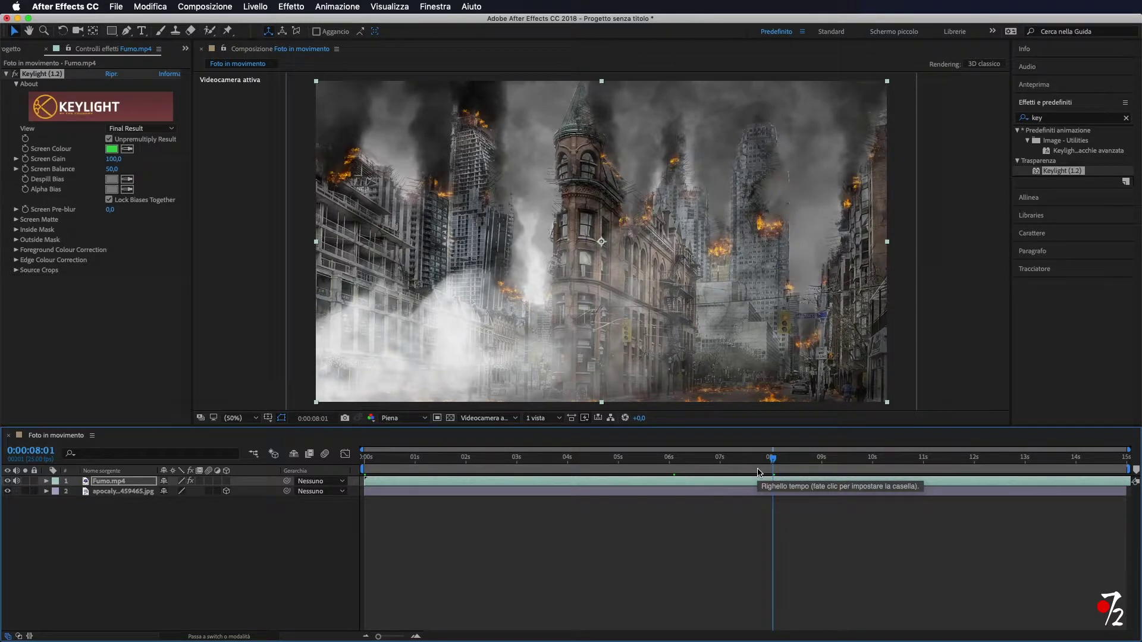
Step: Slide the Fumo.mp4 layer earlier in the timeline and make it a 3D layer
drag(773, 462, 351, 468)
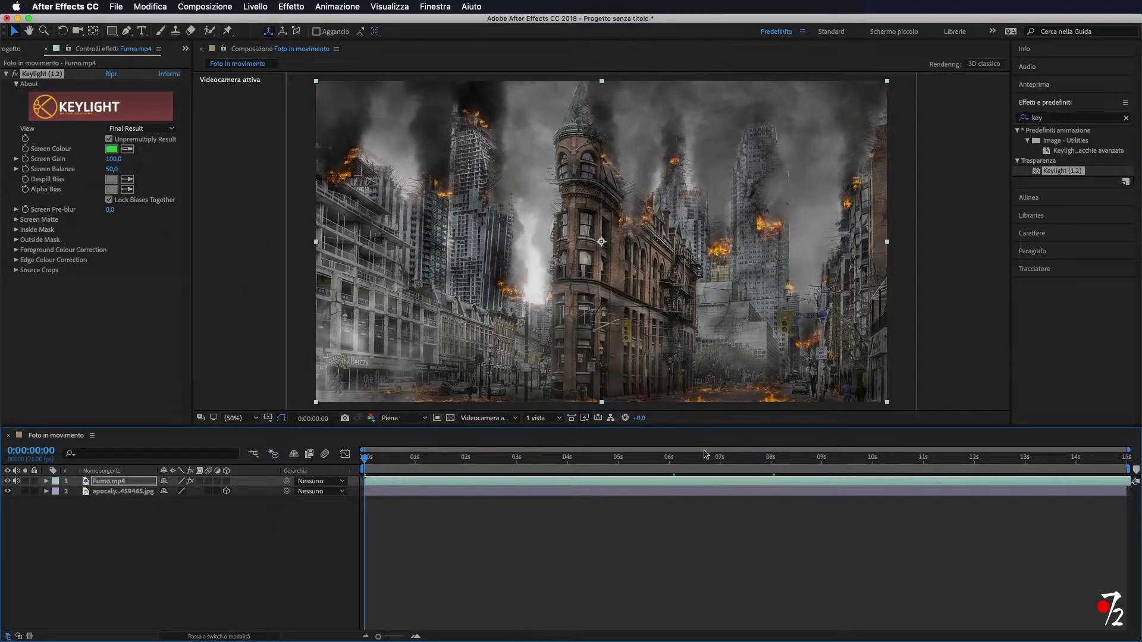
drag(717, 482, 514, 481)
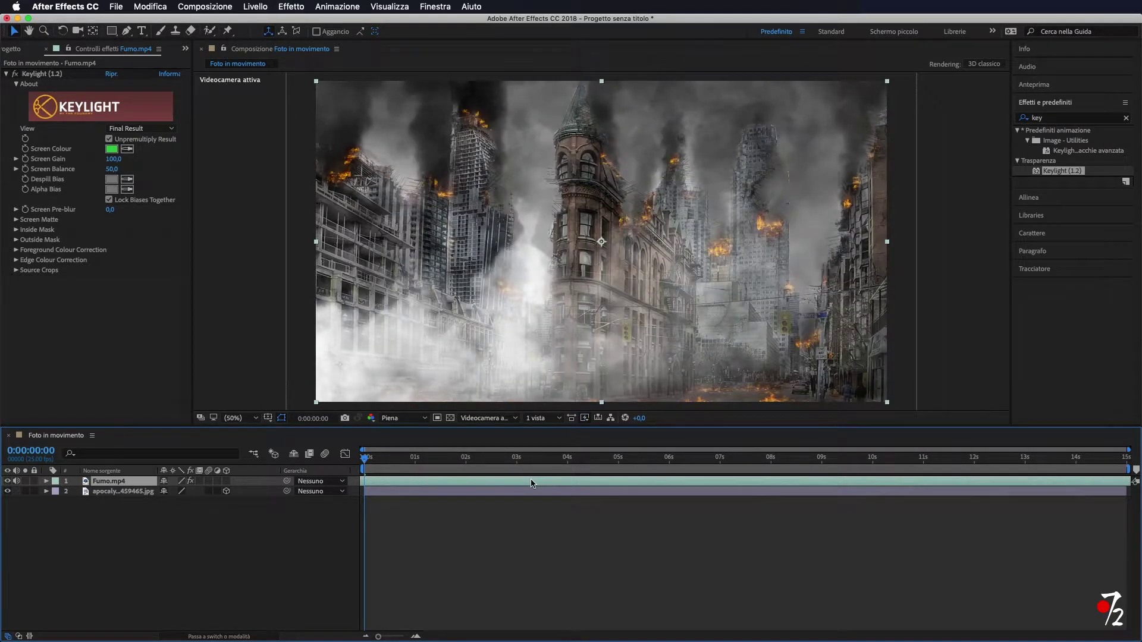
drag(538, 484, 445, 482)
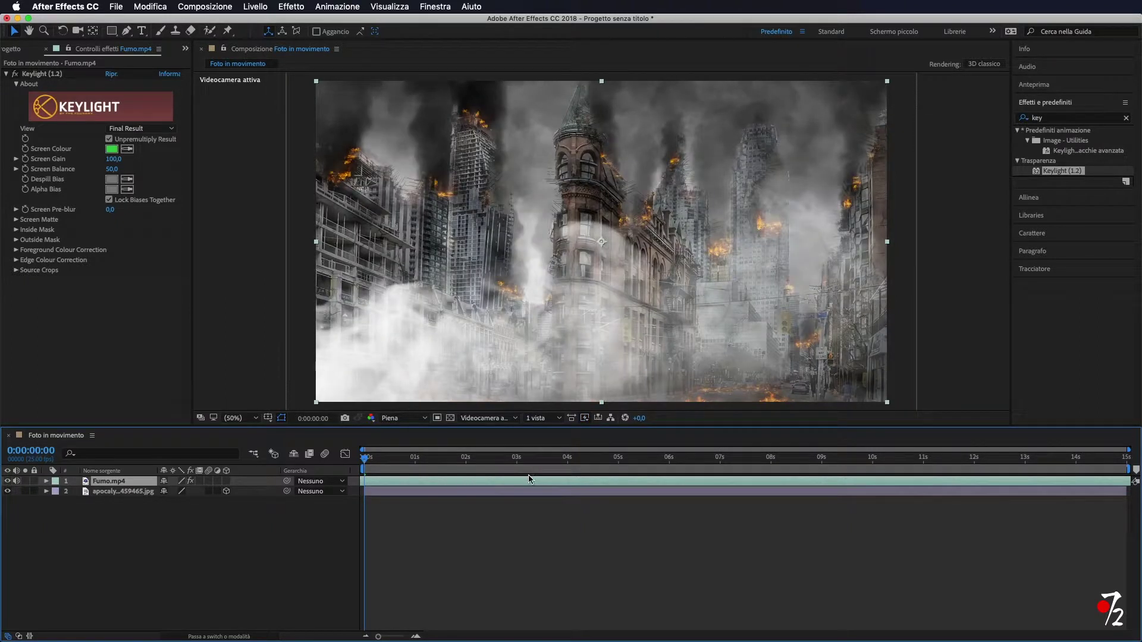
click(226, 481)
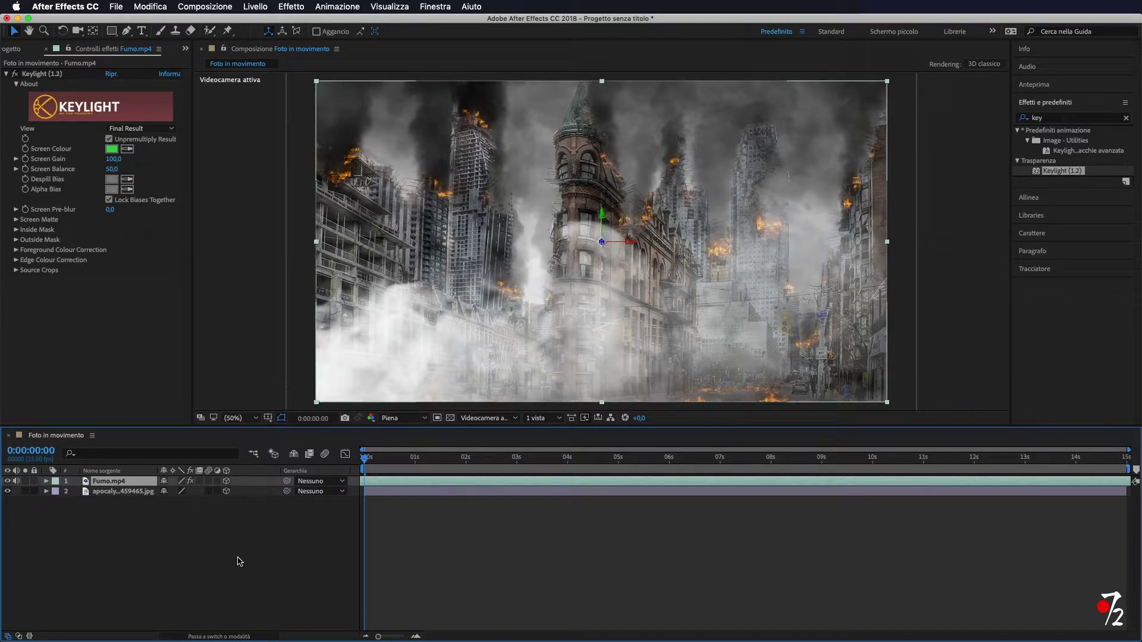
Step: Enlarge the Fumo.mp4 smoke layer slightly and lower its opacity to 65%
click(46, 481)
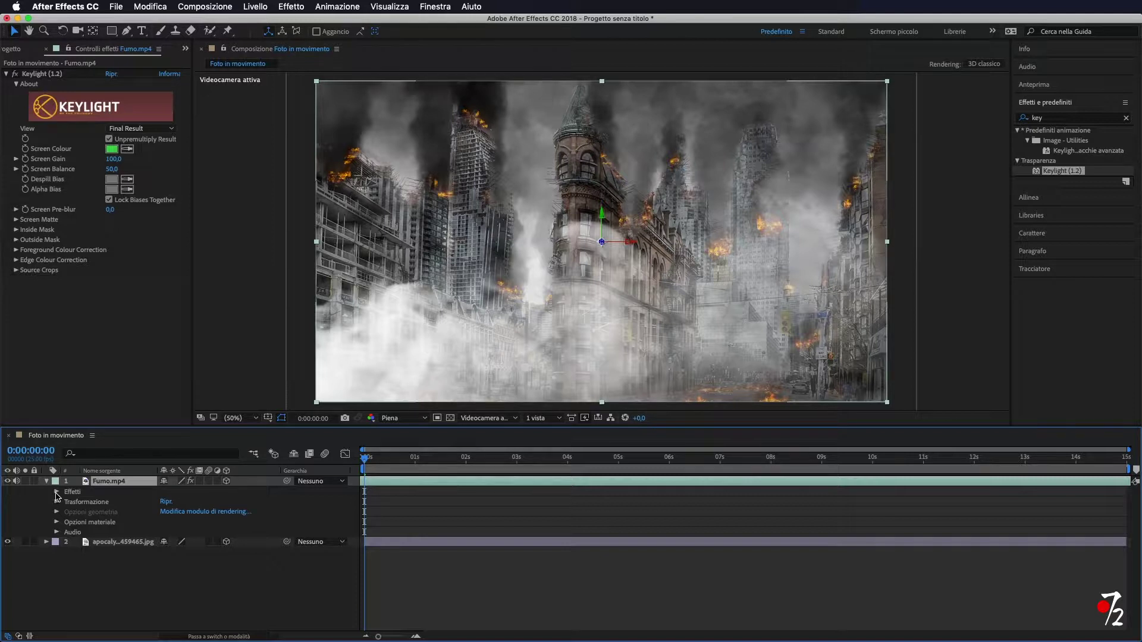
click(58, 502)
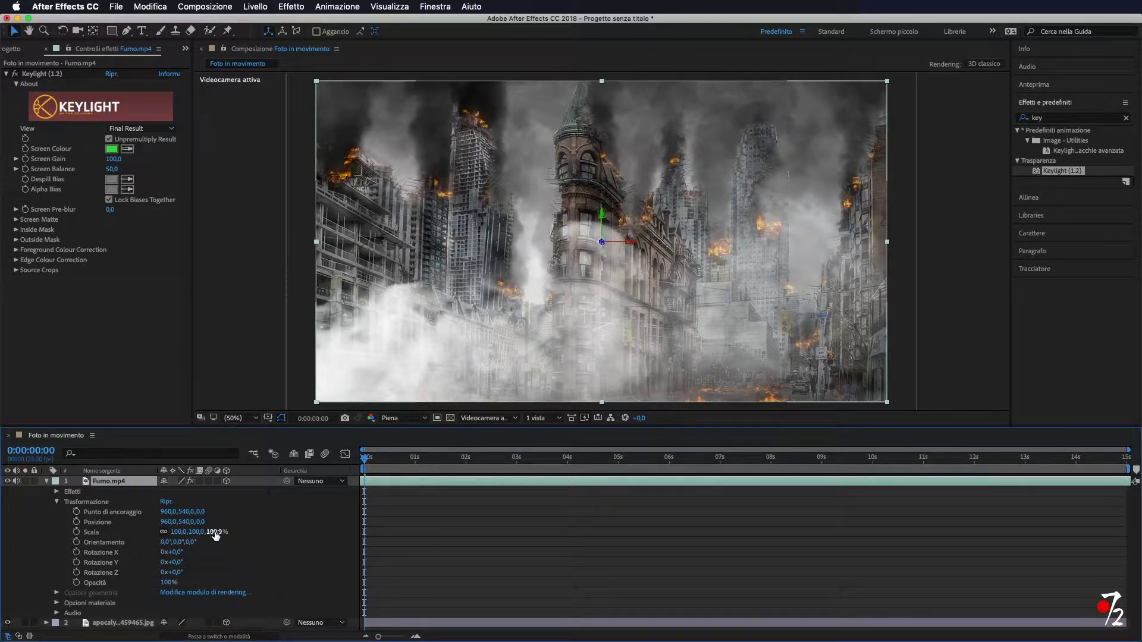
drag(215, 538, 221, 533)
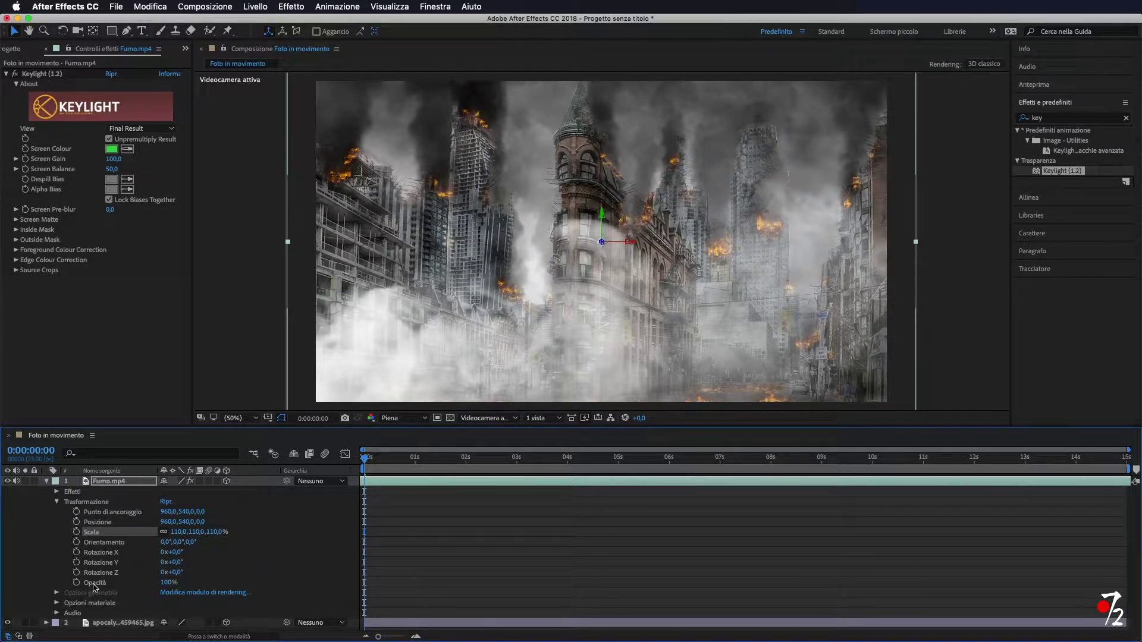
drag(166, 585, 158, 583)
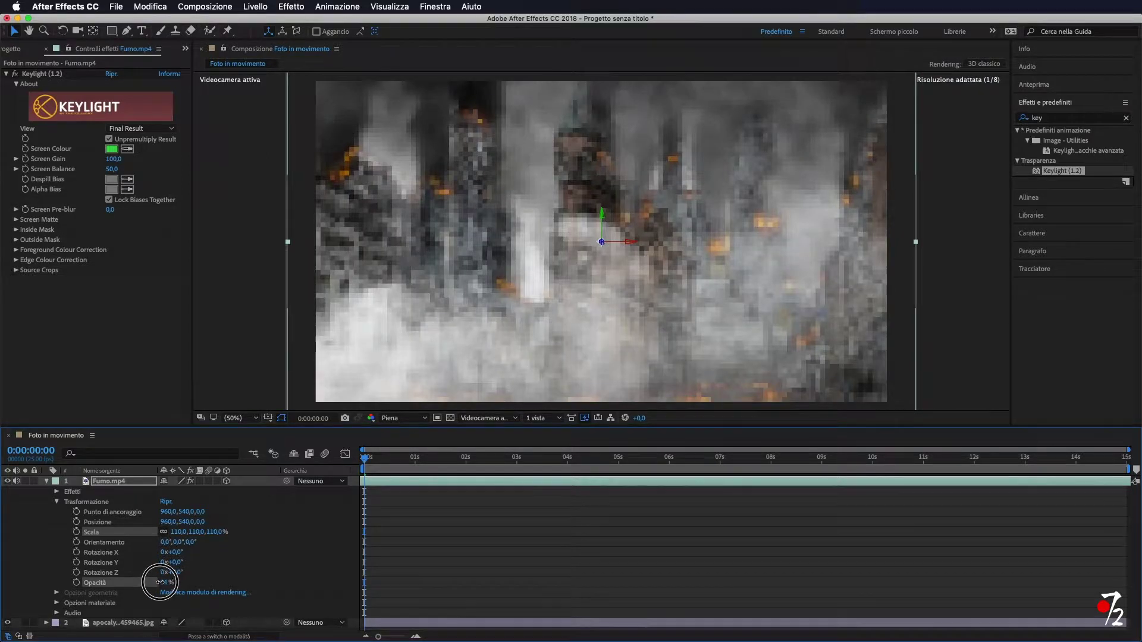
mouse_move(158, 582)
mouse_down()
mouse_move(215, 584)
mouse_move(152, 582)
mouse_up()
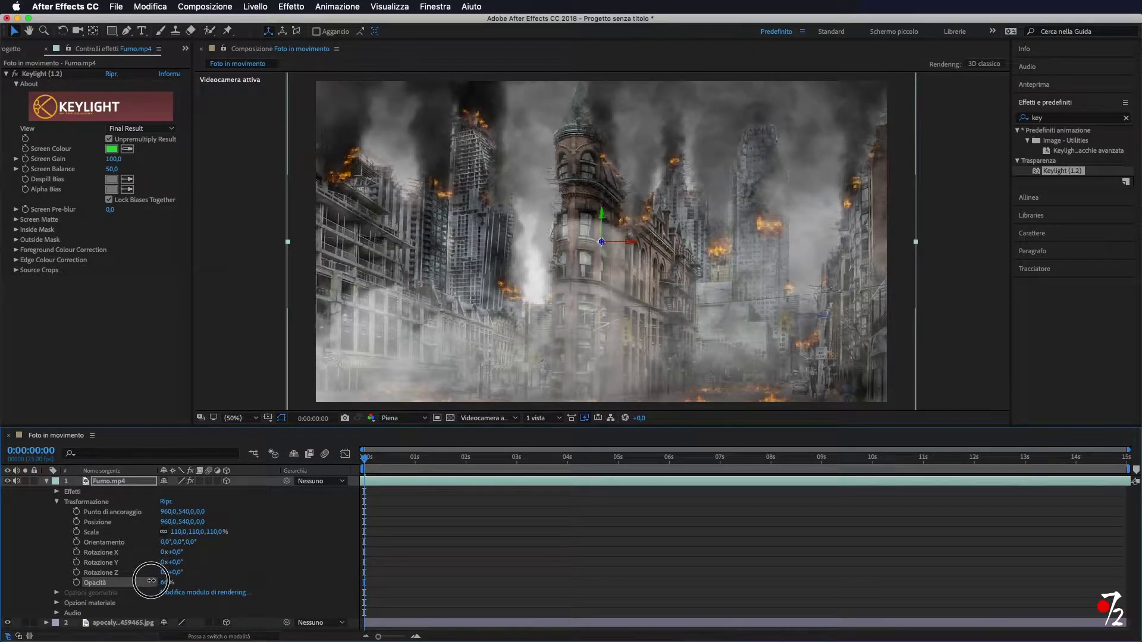
drag(152, 581, 153, 584)
mouse_move(367, 461)
mouse_down()
mouse_move(532, 481)
mouse_move(349, 479)
mouse_up()
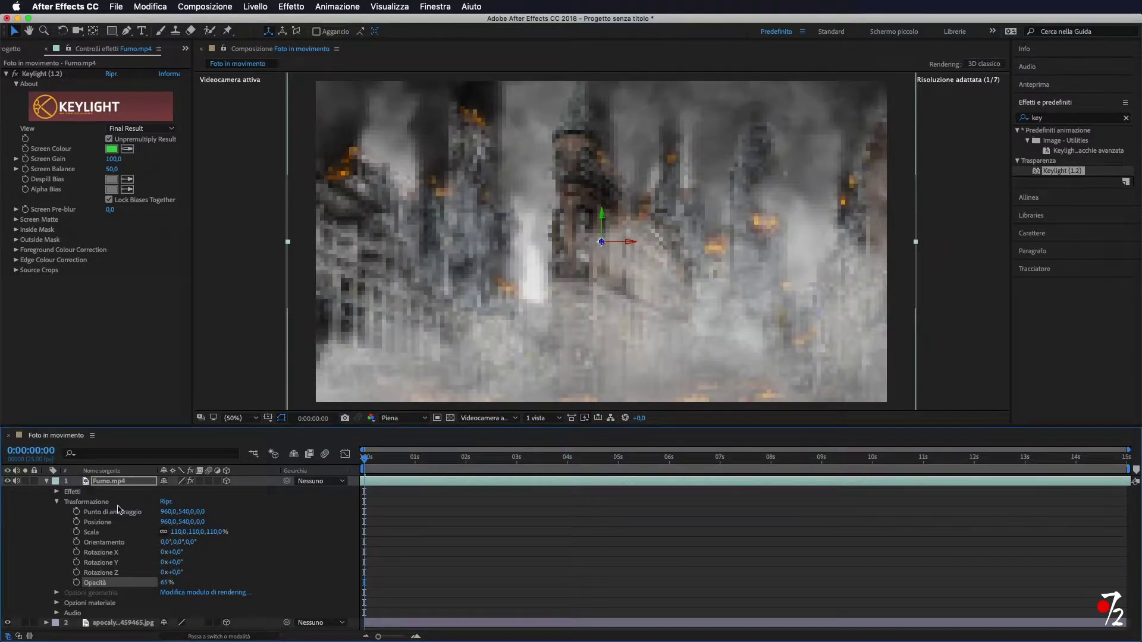
click(47, 482)
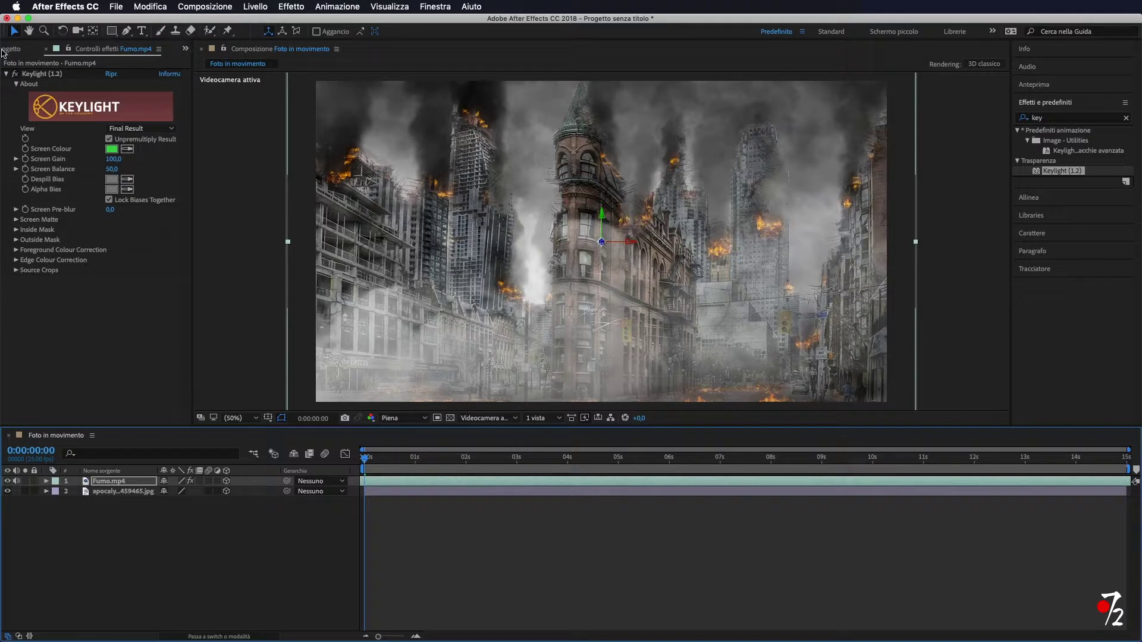
Step: Add Fumo2.mp4 as the top layer and apply Keylight to it
click(8, 51)
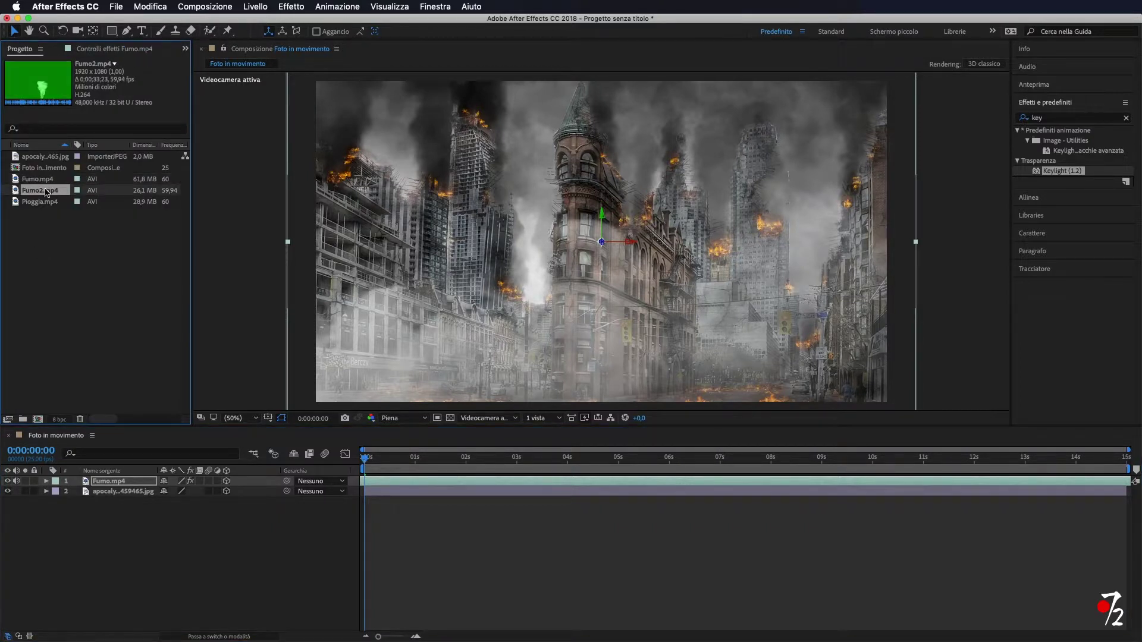
drag(37, 191, 62, 479)
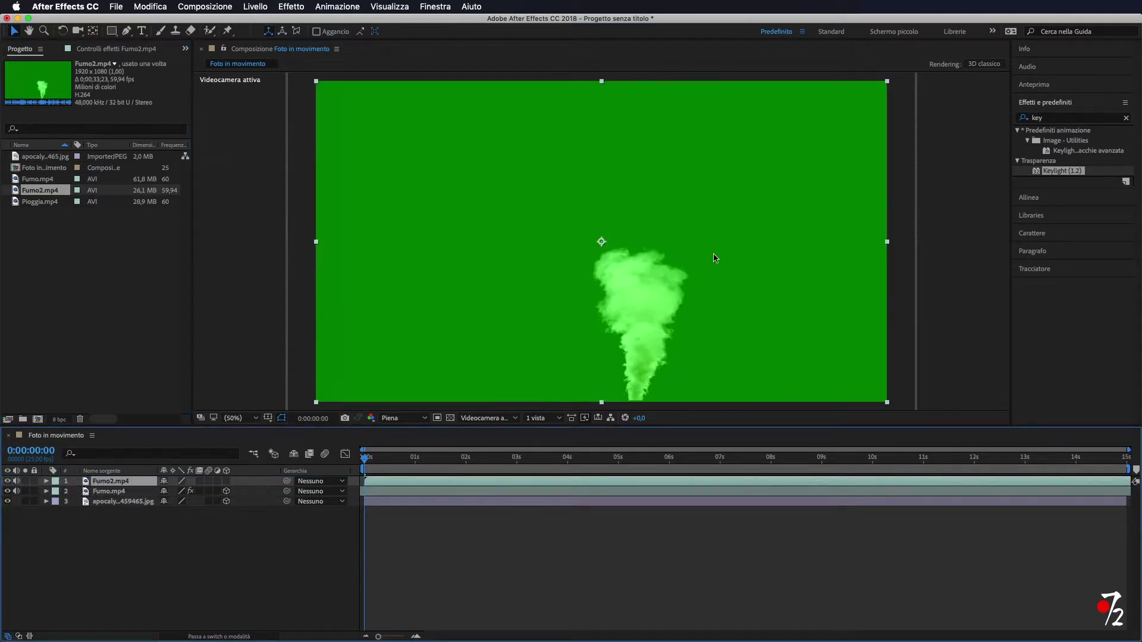
key(F3)
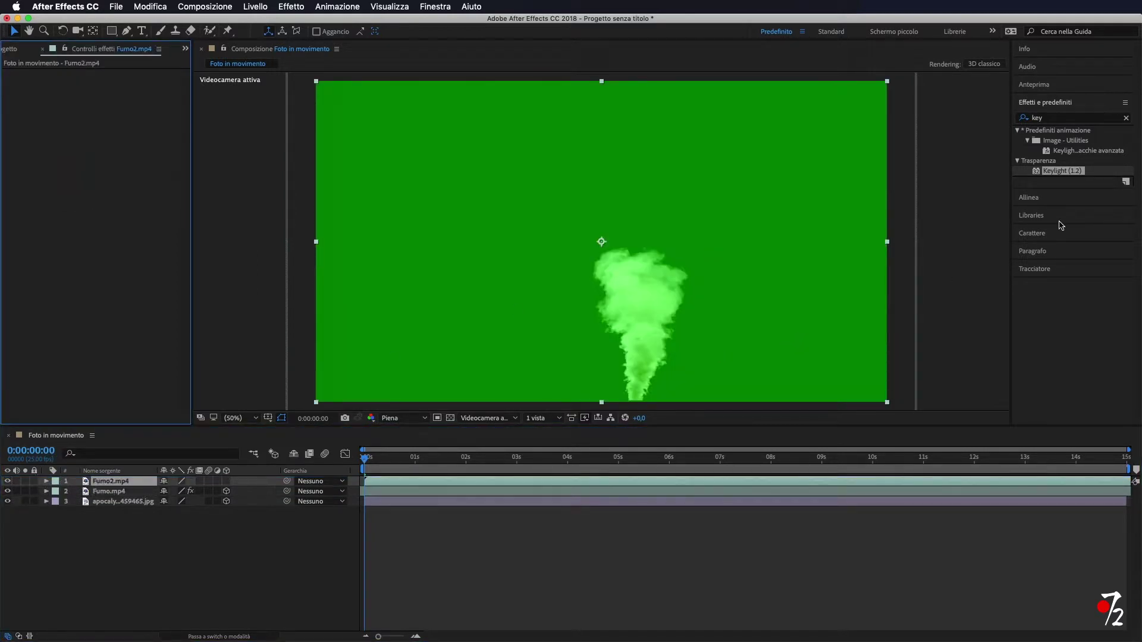
drag(1060, 172, 767, 223)
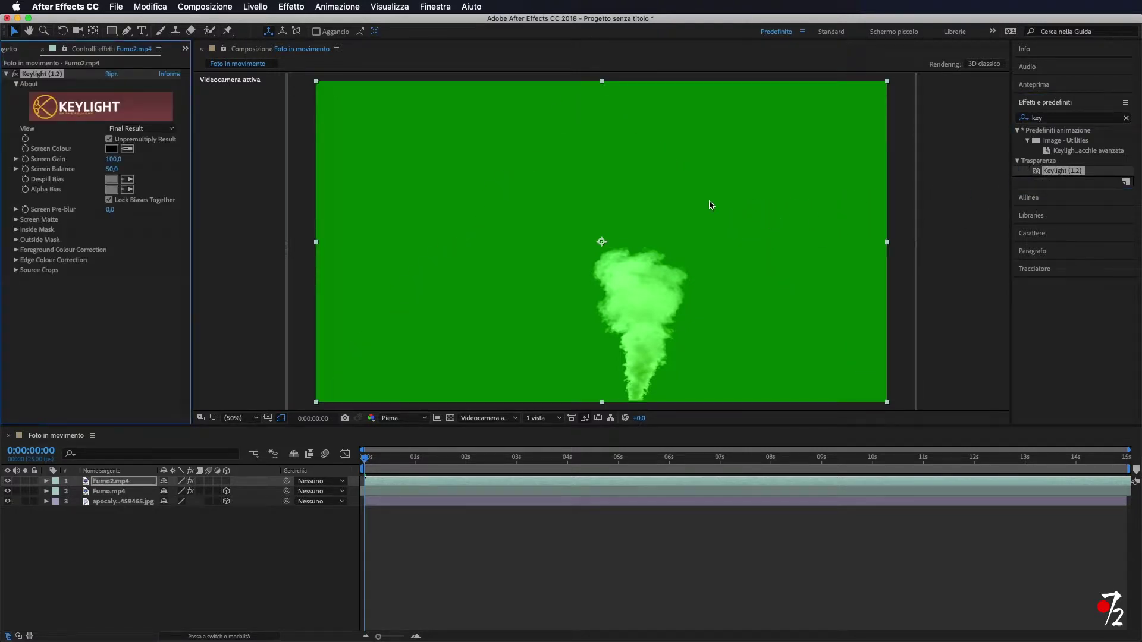
Step: Key out Fumo2.mp4's green background and hide the Fumo.mp4 layer
click(111, 150)
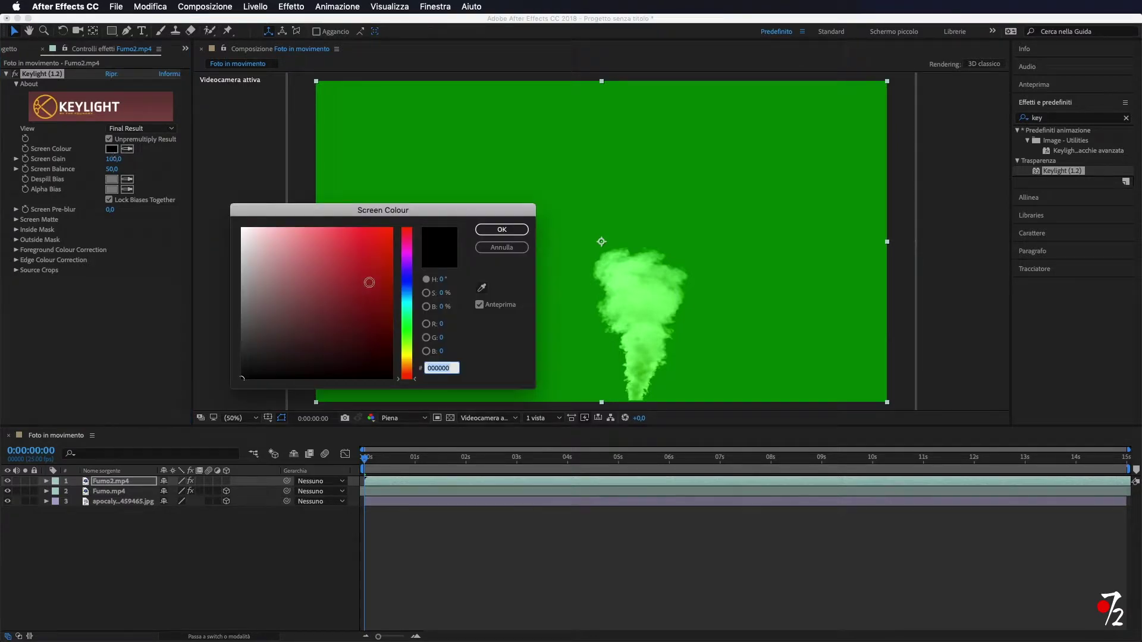
click(482, 288)
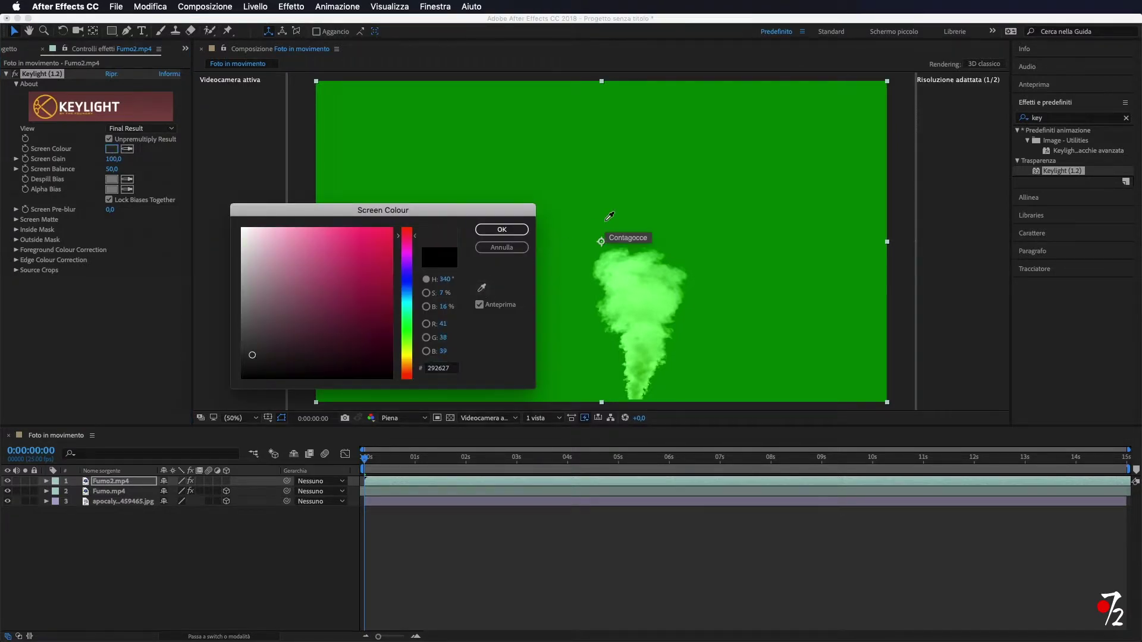
click(630, 185)
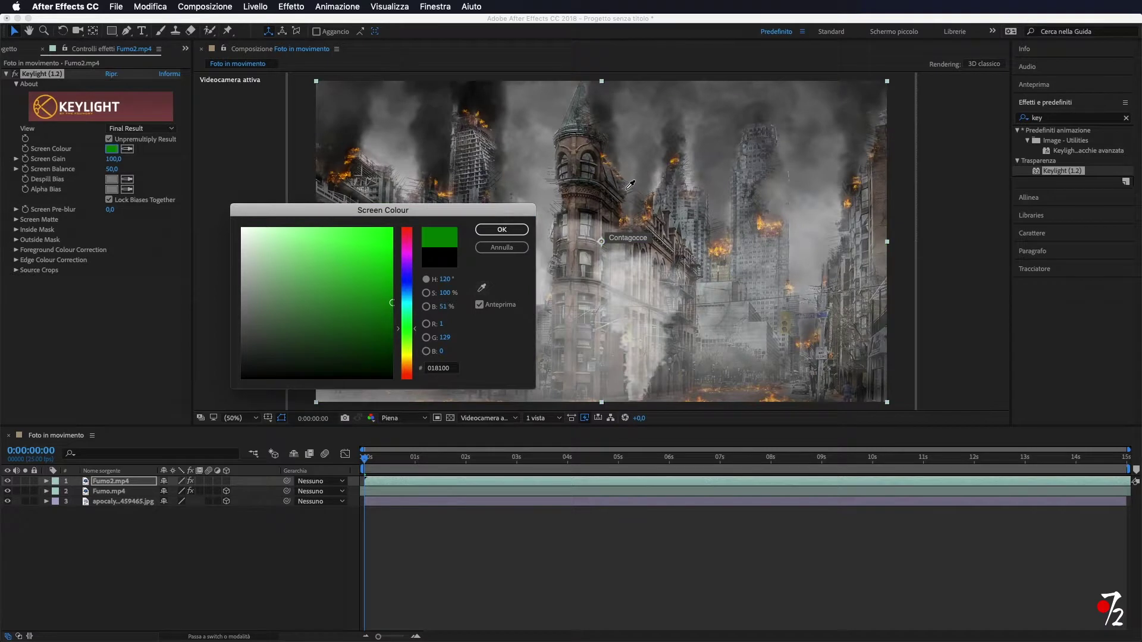
click(502, 231)
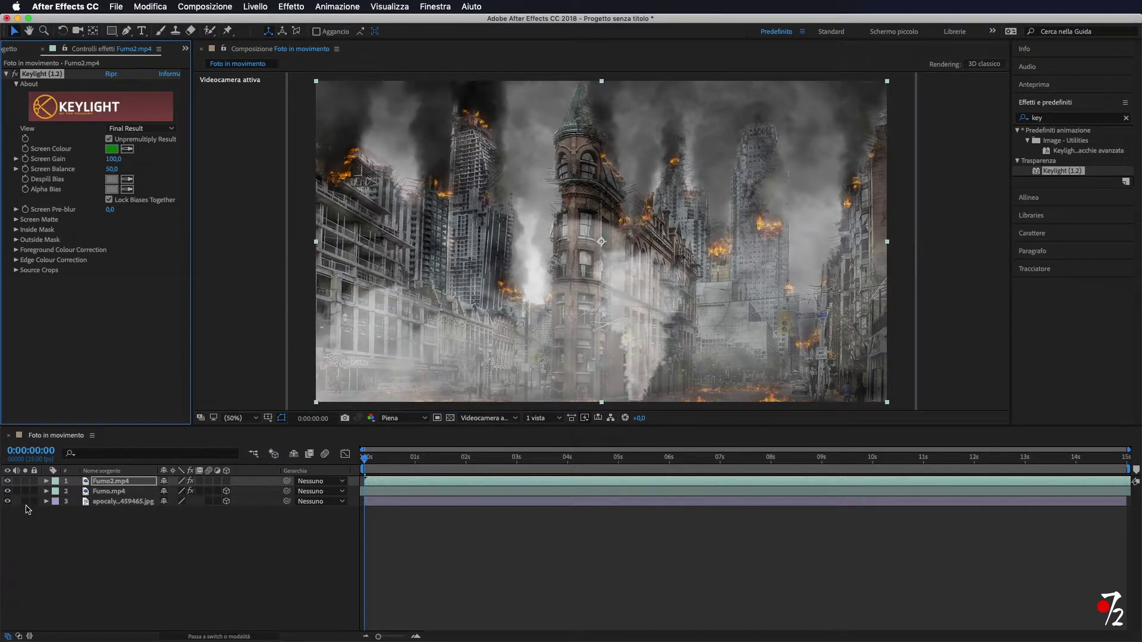
click(8, 492)
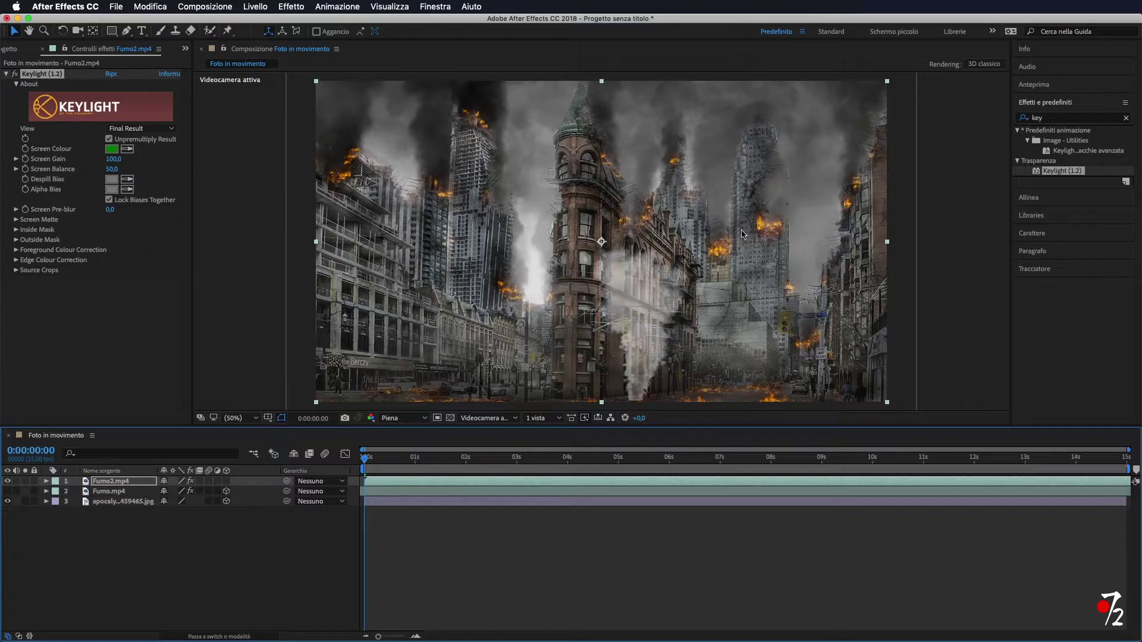
Step: Make Fumo2.mp4 a 3D layer and move it to the upper left, position 227,45,0
click(46, 481)
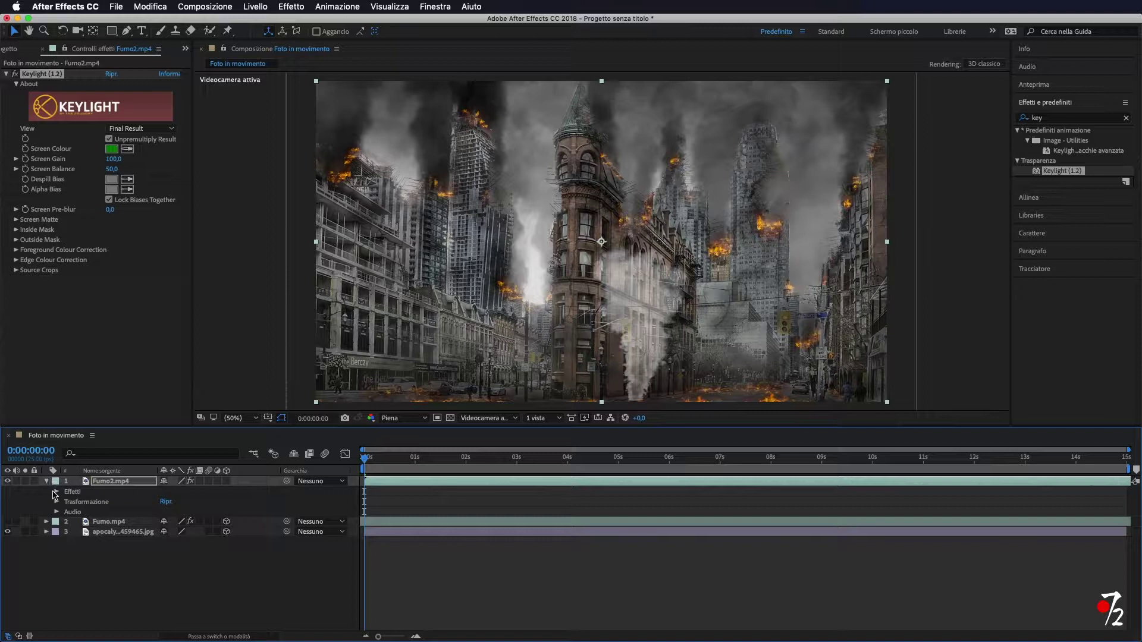
click(226, 481)
click(57, 504)
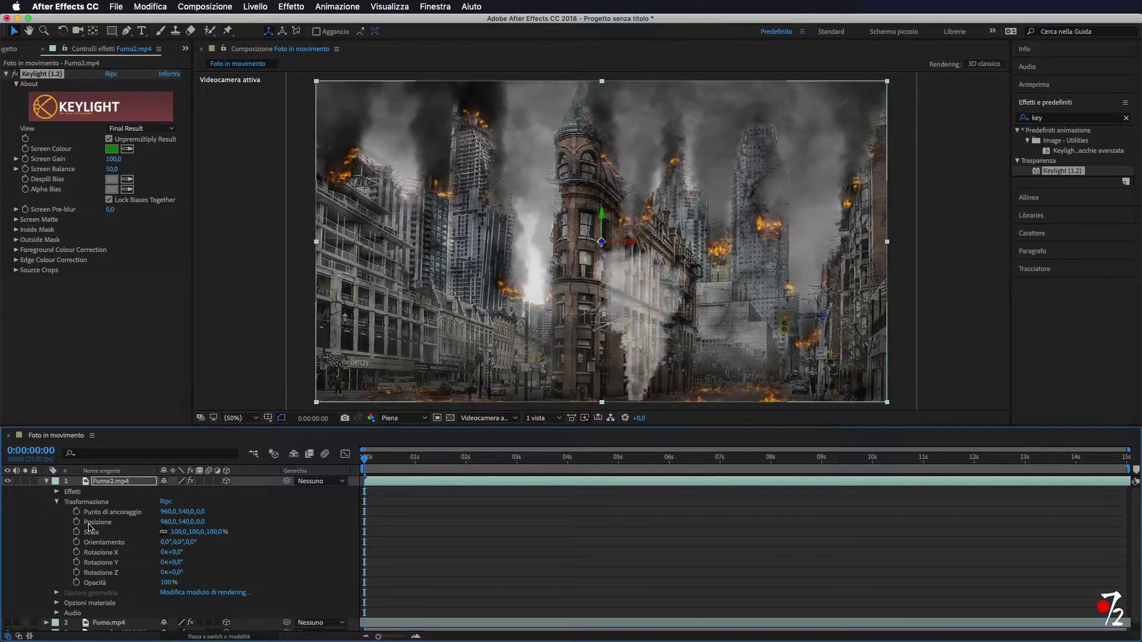
drag(163, 522, 19, 526)
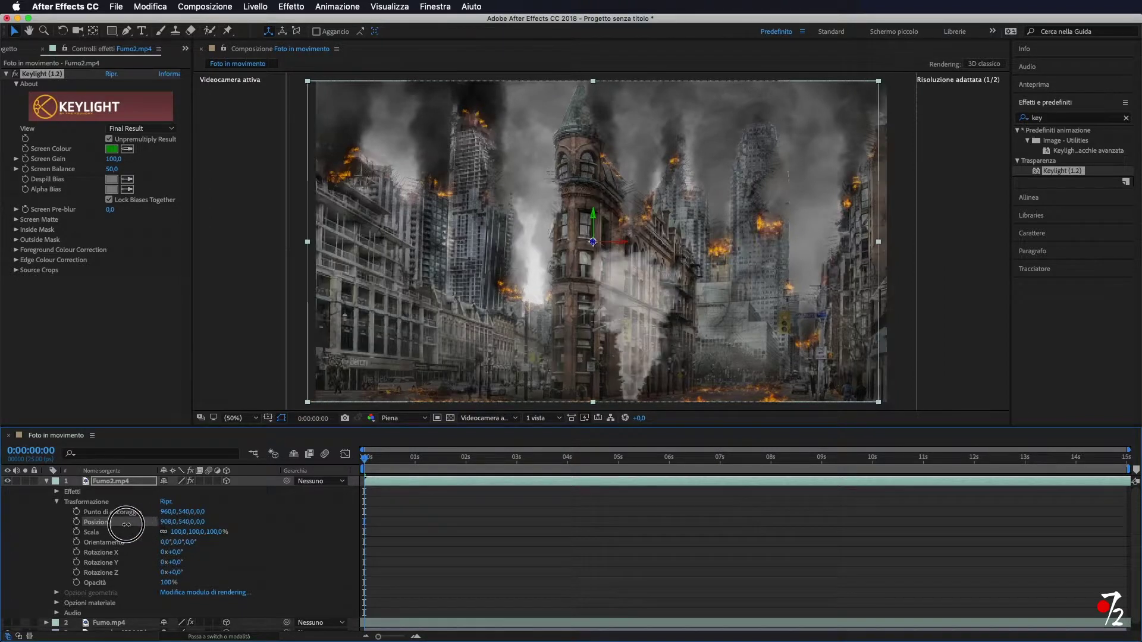
drag(164, 522, 9, 519)
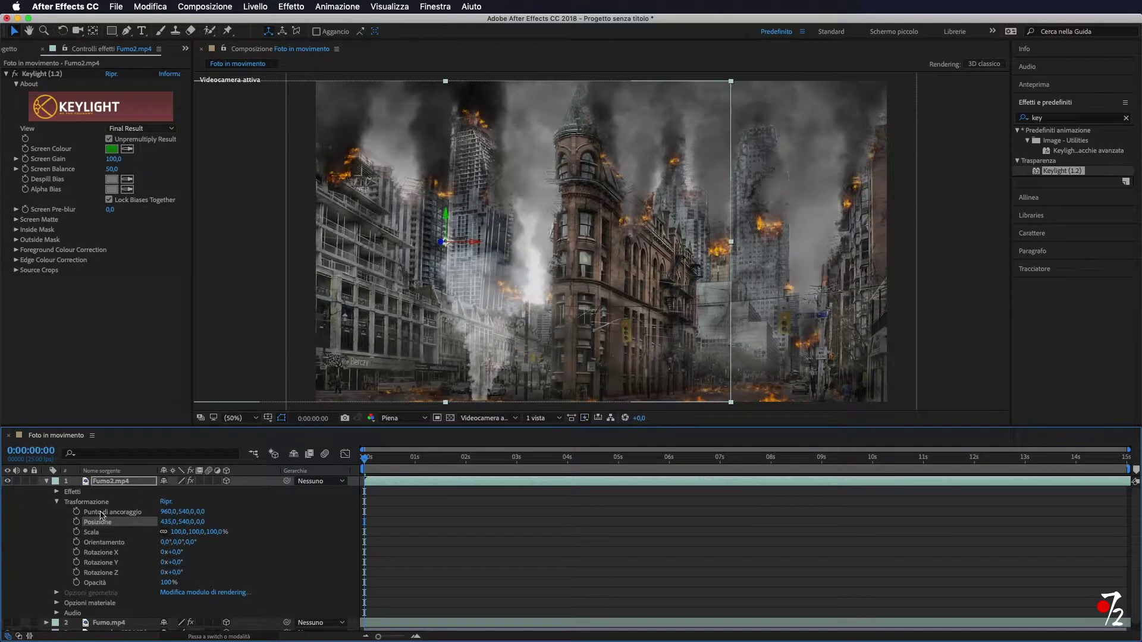
drag(178, 521, 95, 521)
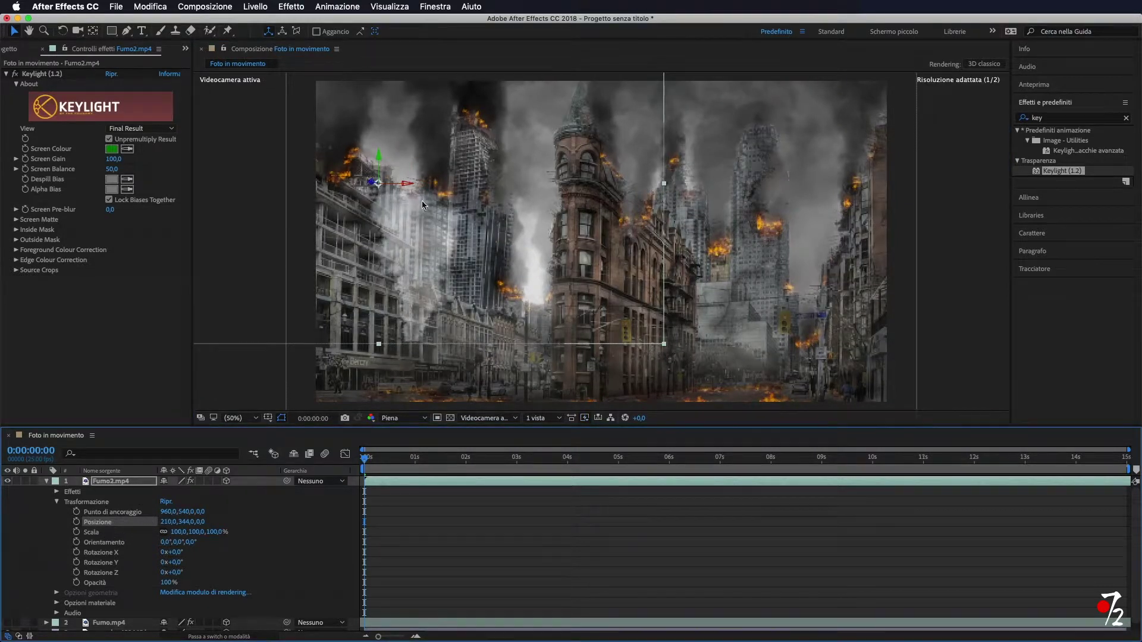
drag(186, 522, 2, 522)
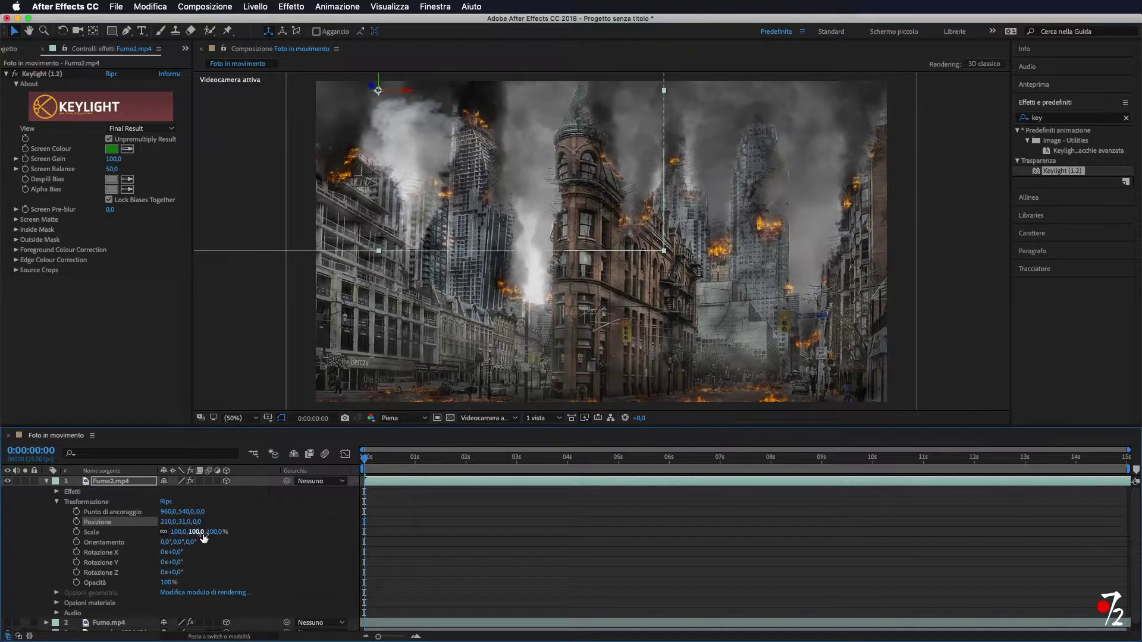
Step: Scale Fumo2.mp4 to 65%, set opacity to 74%, and shift its timing
drag(215, 532, 198, 533)
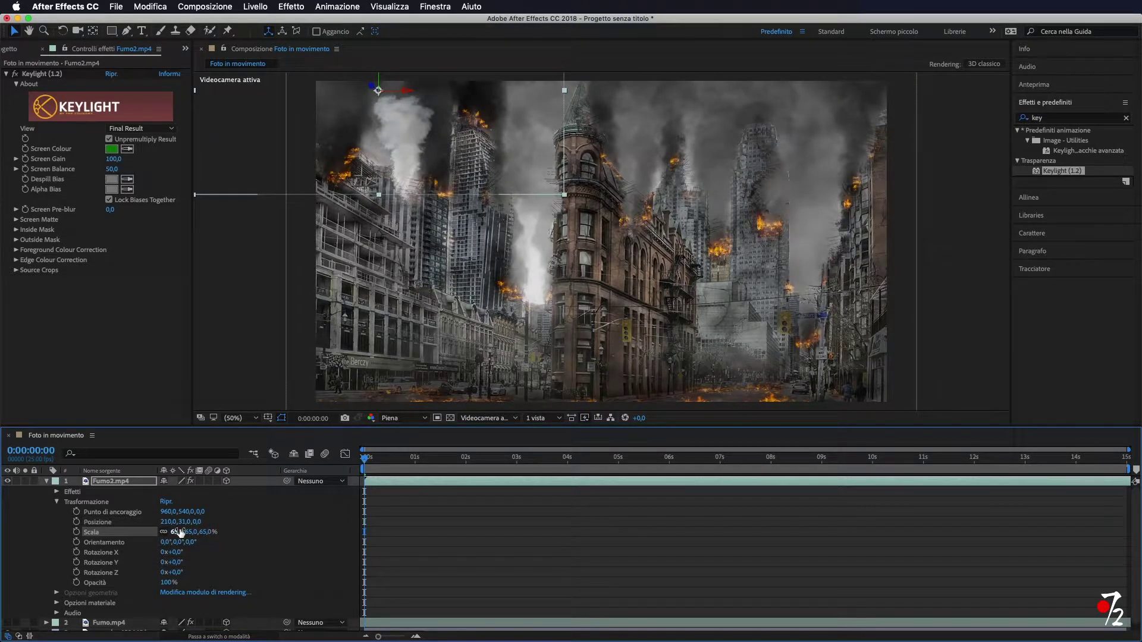
mouse_move(169, 523)
mouse_down()
mouse_move(180, 523)
mouse_move(157, 524)
mouse_up()
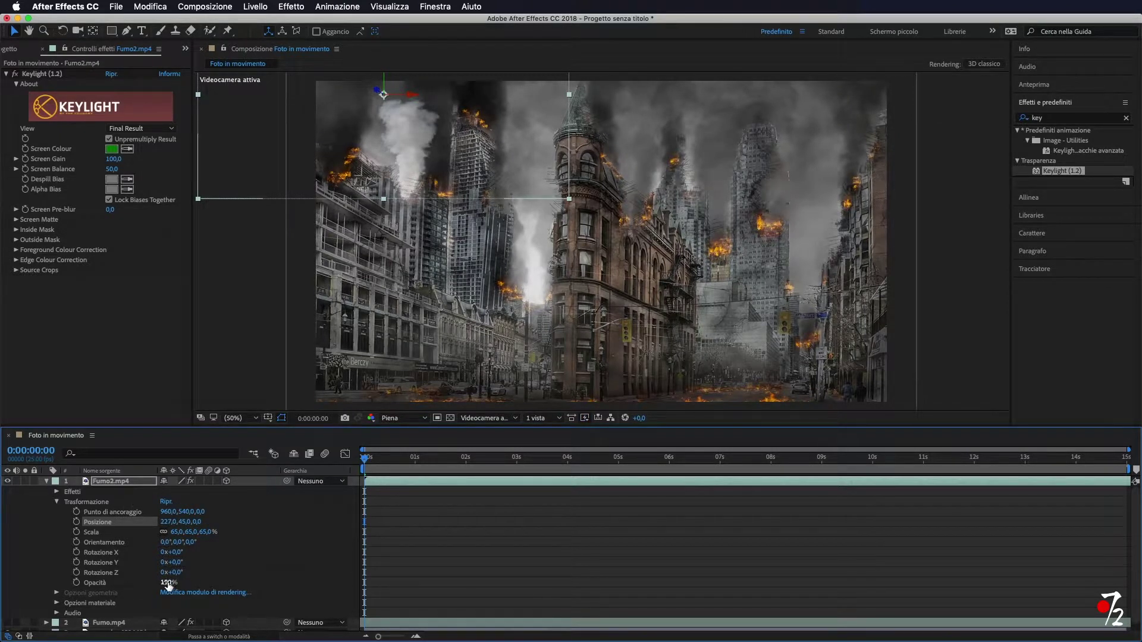
drag(167, 584, 149, 582)
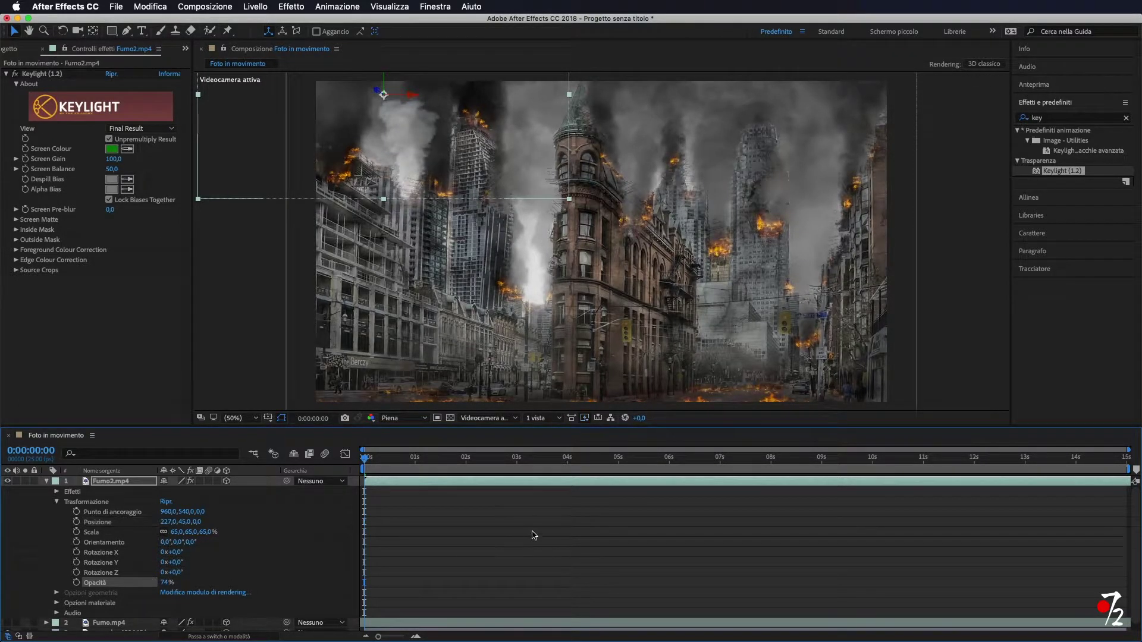
drag(452, 489, 372, 485)
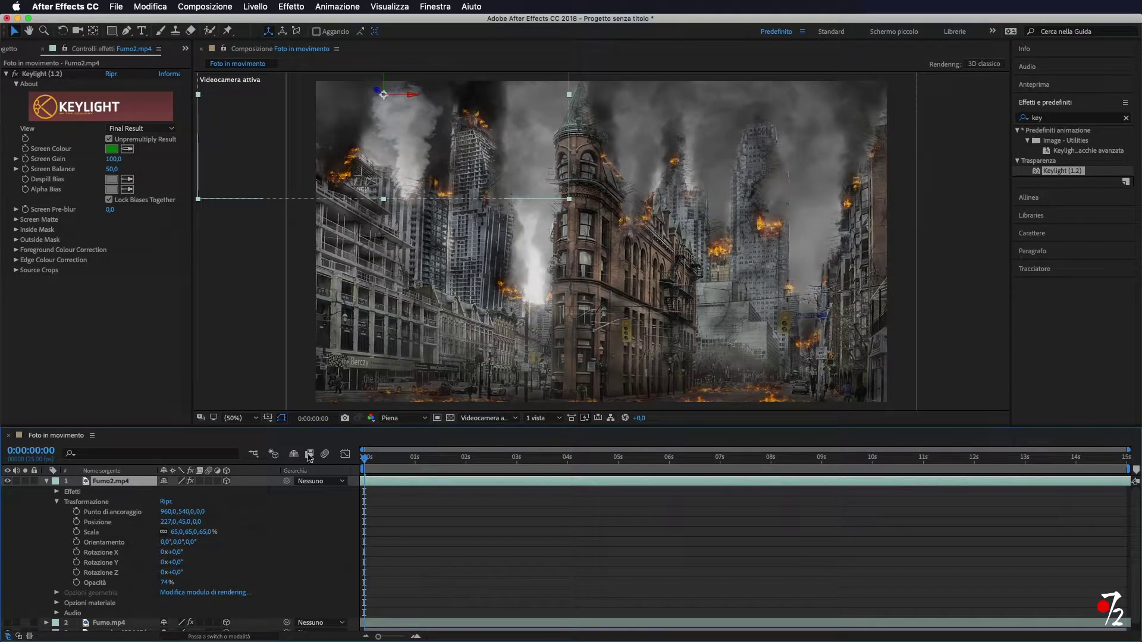
click(48, 482)
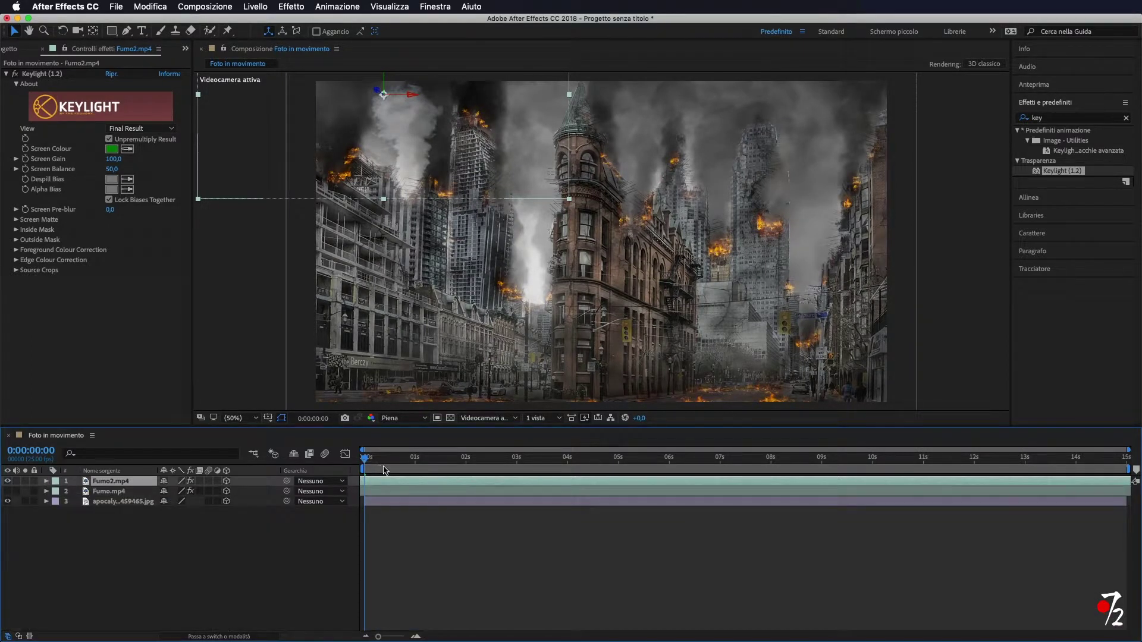
Step: Duplicate the Fumo2.mp4 smoke layer and move the copy to the right
drag(365, 460, 363, 467)
key(ctrl+d)
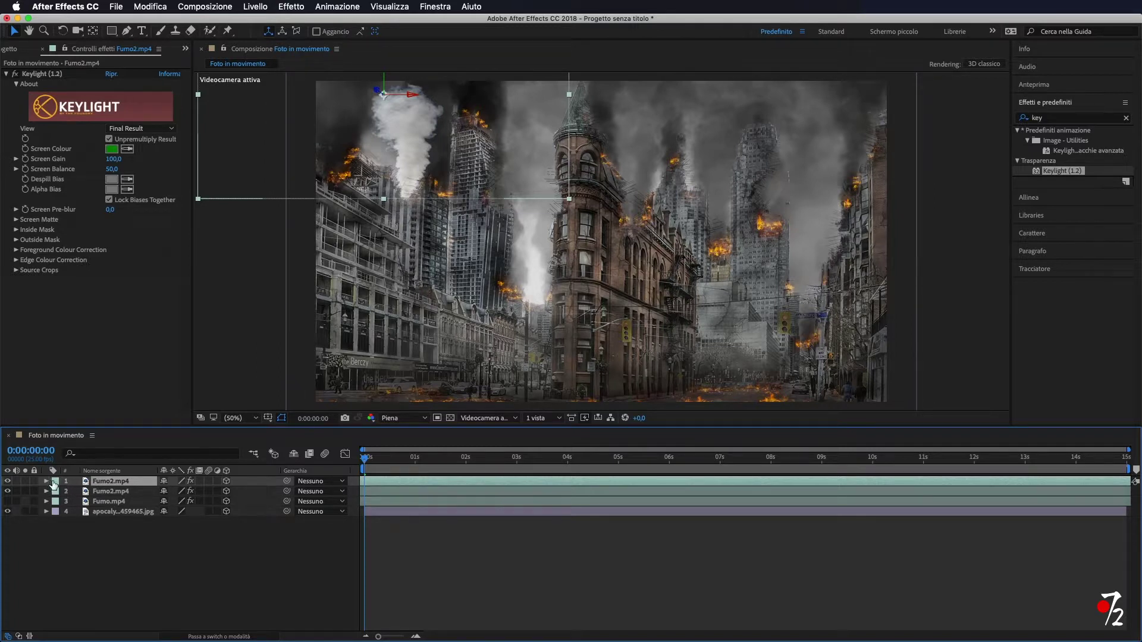
click(46, 482)
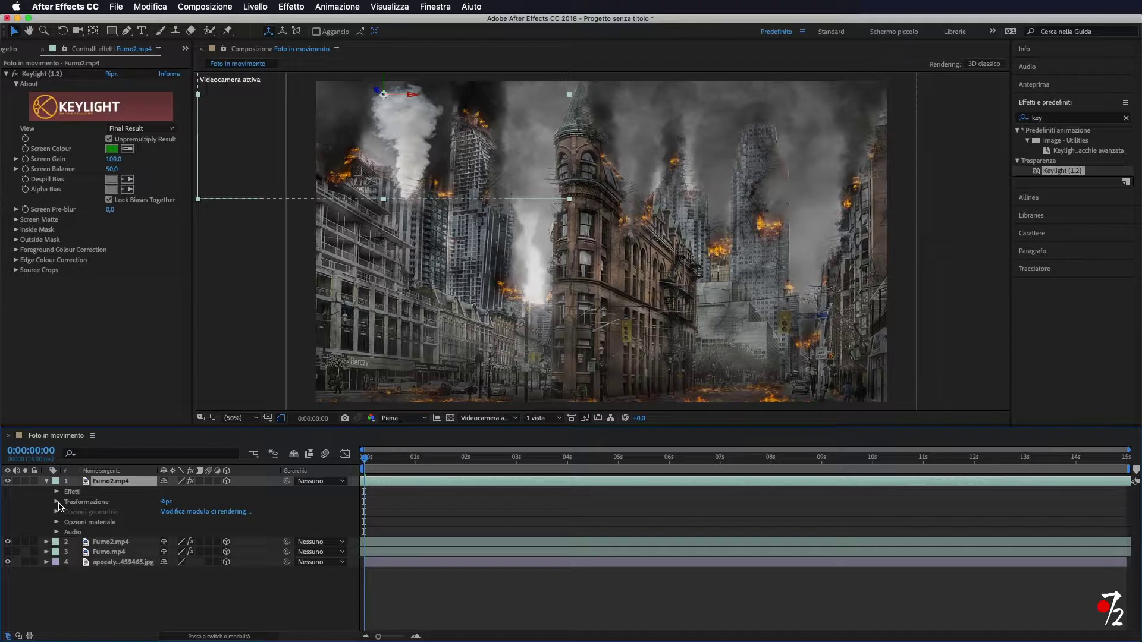
click(57, 502)
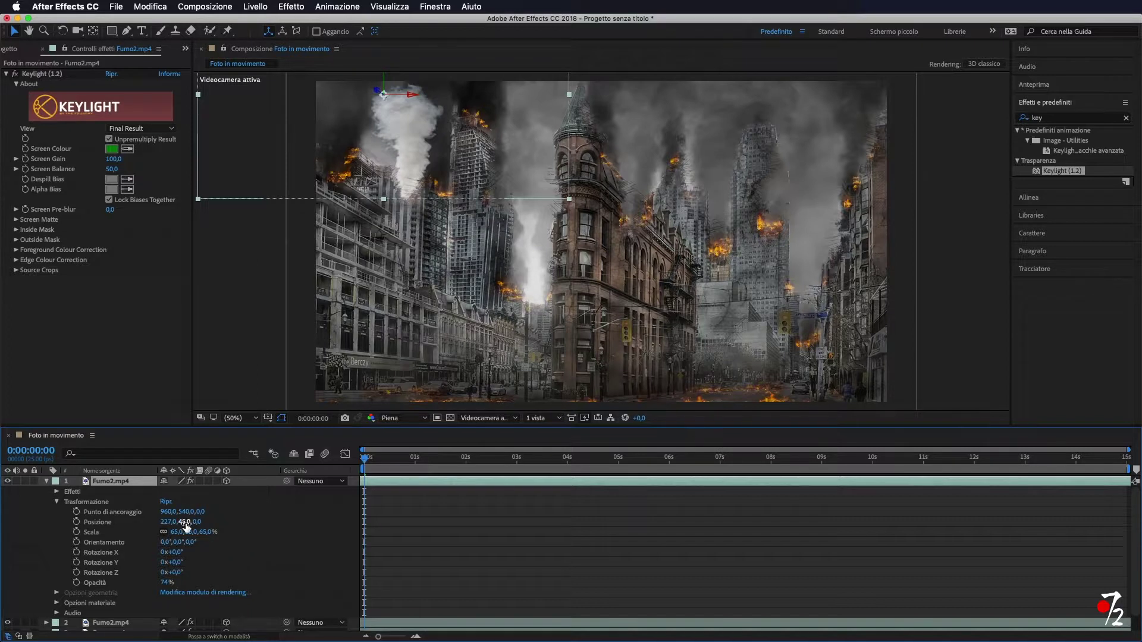
drag(186, 526, 306, 526)
drag(168, 523, 779, 512)
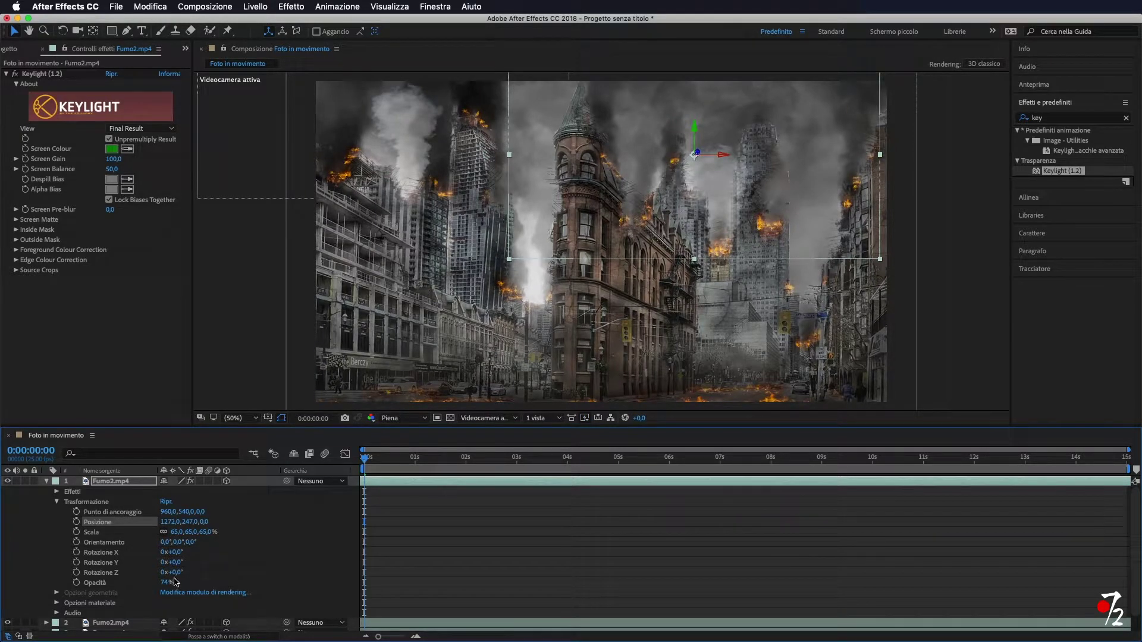
Step: Scale the copy to 75%, raise it to position 1272,184,0, and offset its timing
drag(198, 532, 211, 531)
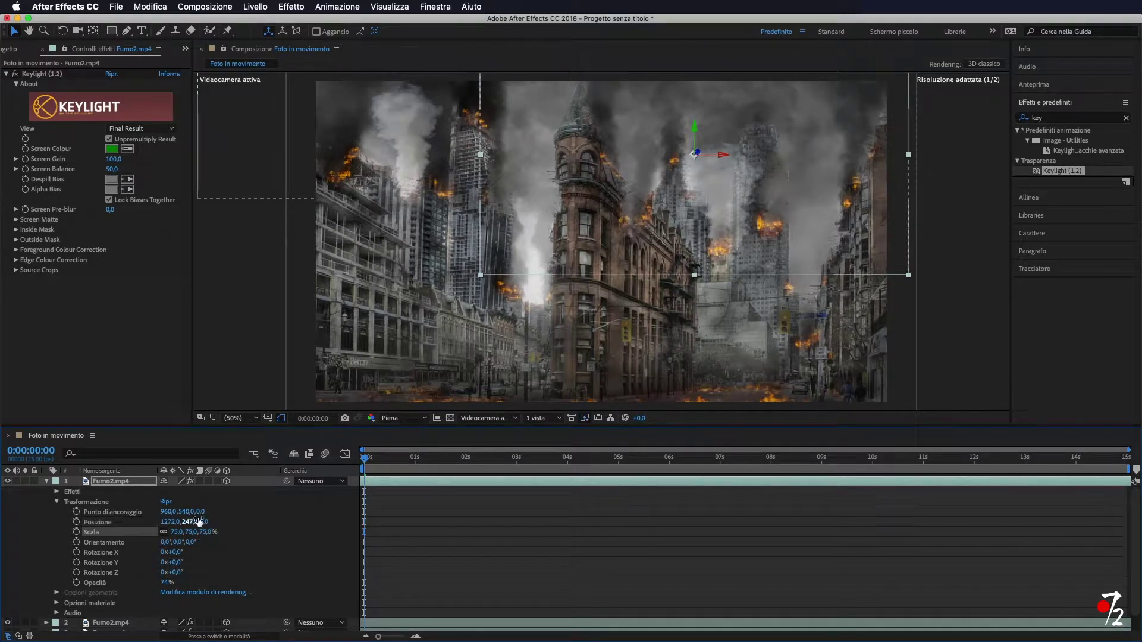
drag(191, 523, 150, 524)
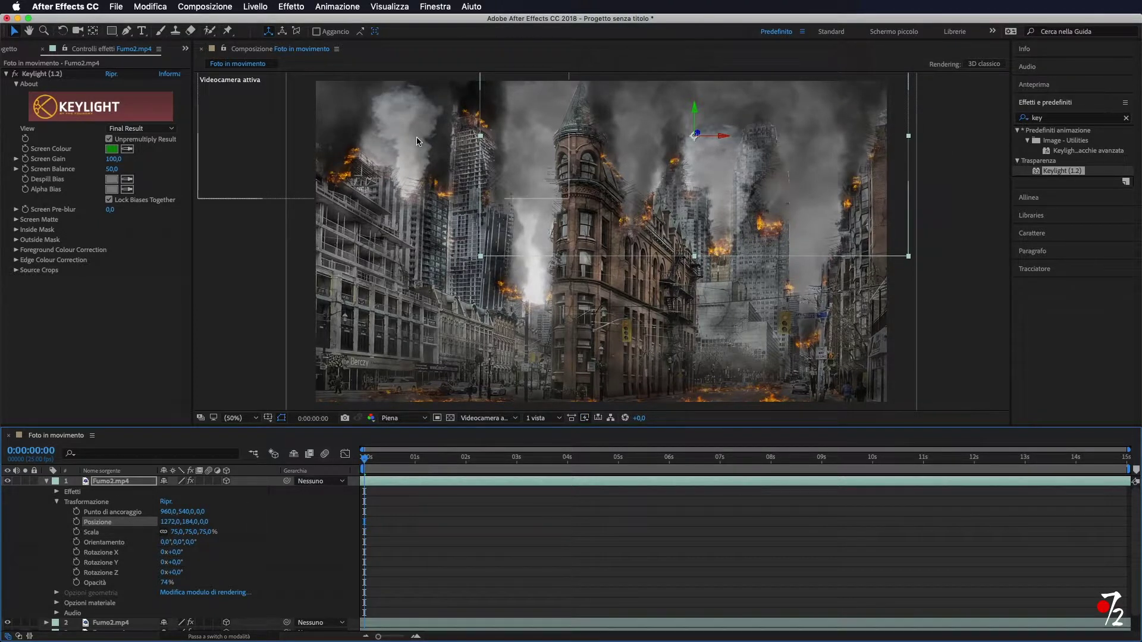
mouse_move(692, 486)
mouse_down()
mouse_move(756, 482)
mouse_move(512, 484)
mouse_move(608, 482)
mouse_up()
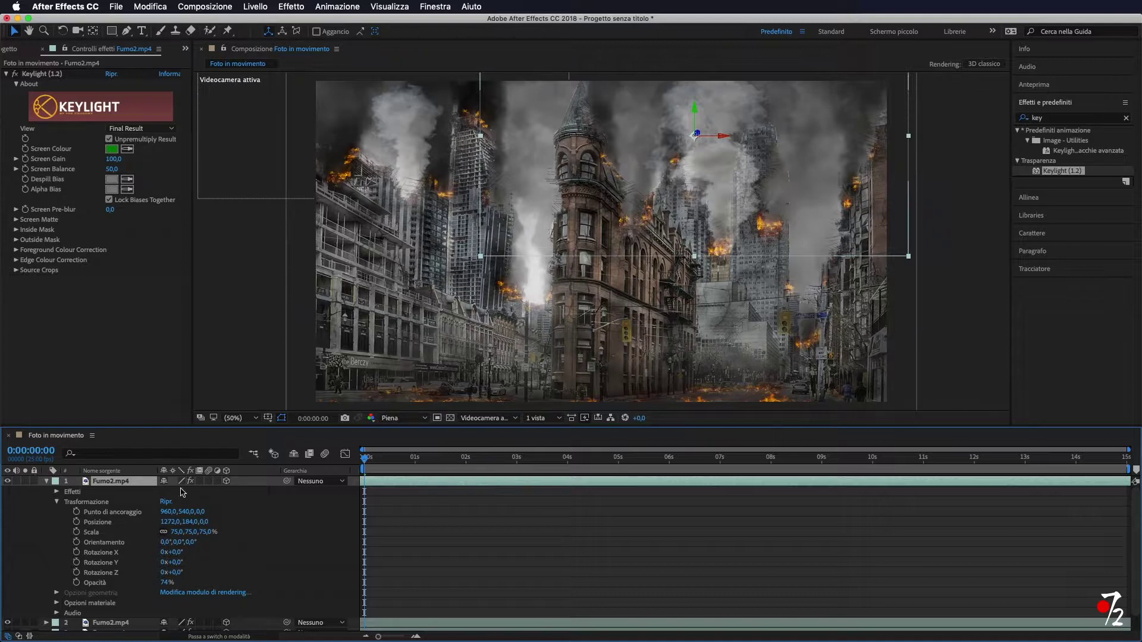
click(48, 483)
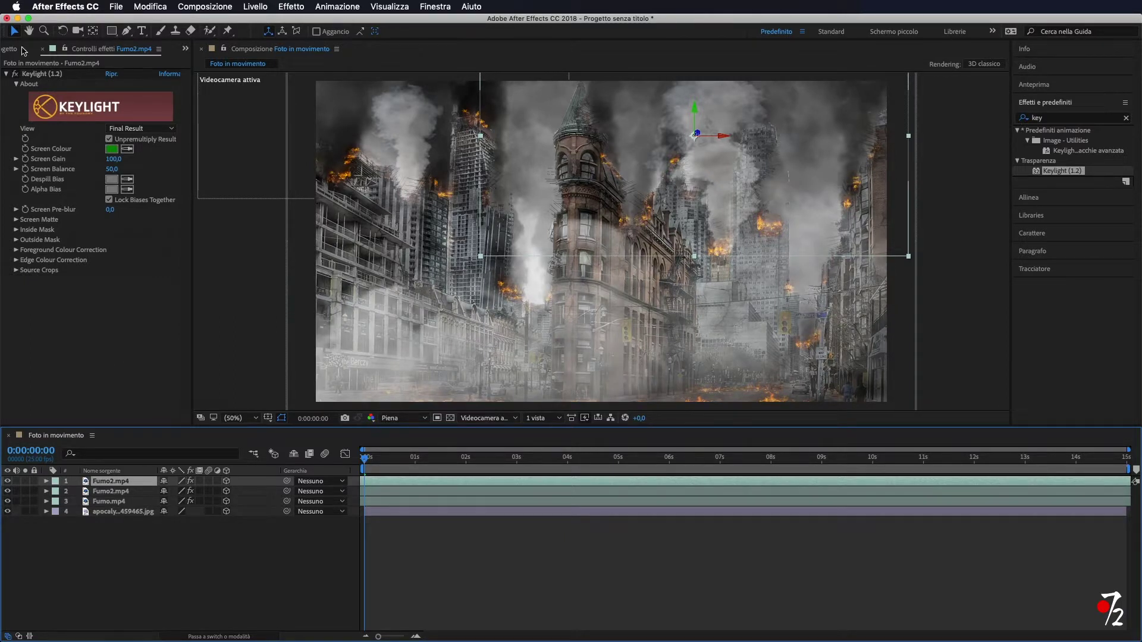
Step: Add Pioggia.mp4 as the top layer and apply Keylight to it
click(24, 50)
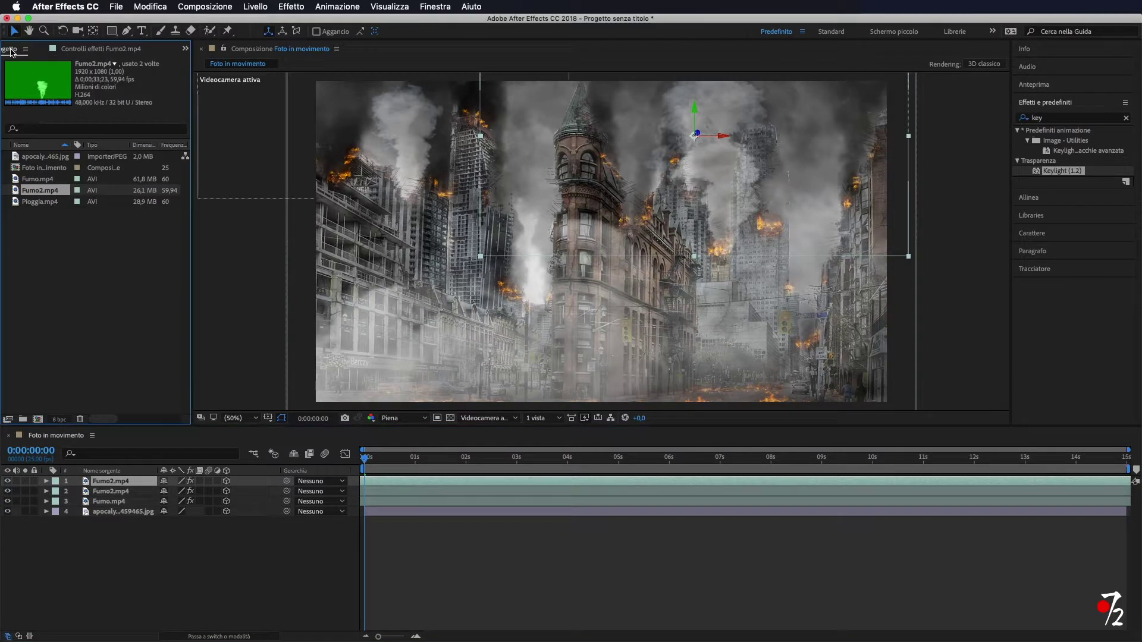
click(41, 203)
drag(41, 204, 78, 478)
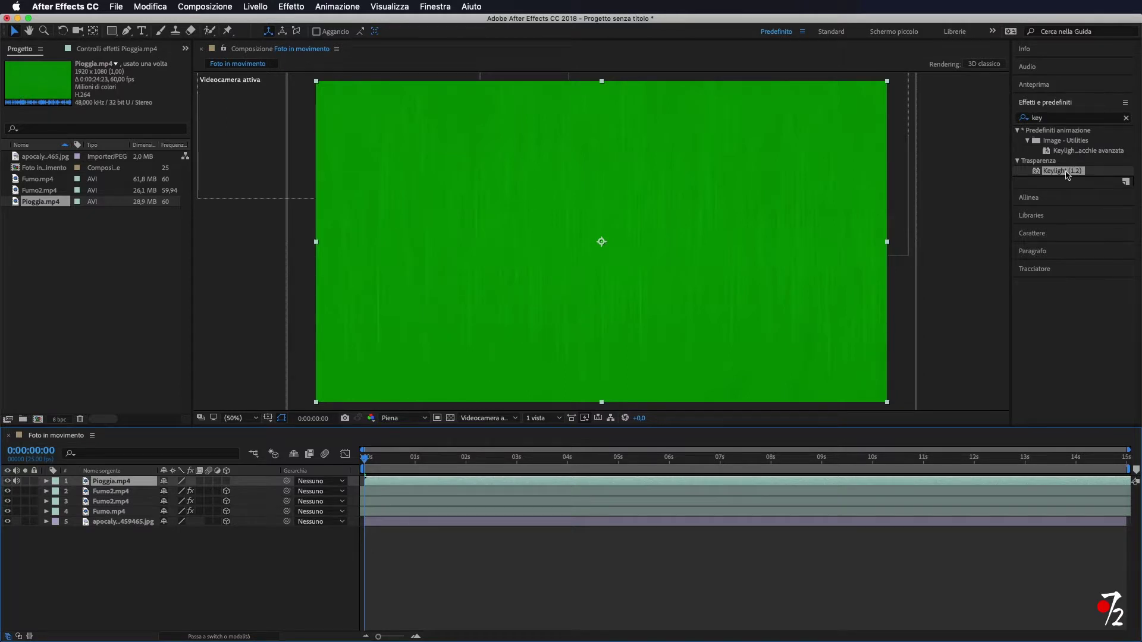
drag(1066, 173, 711, 252)
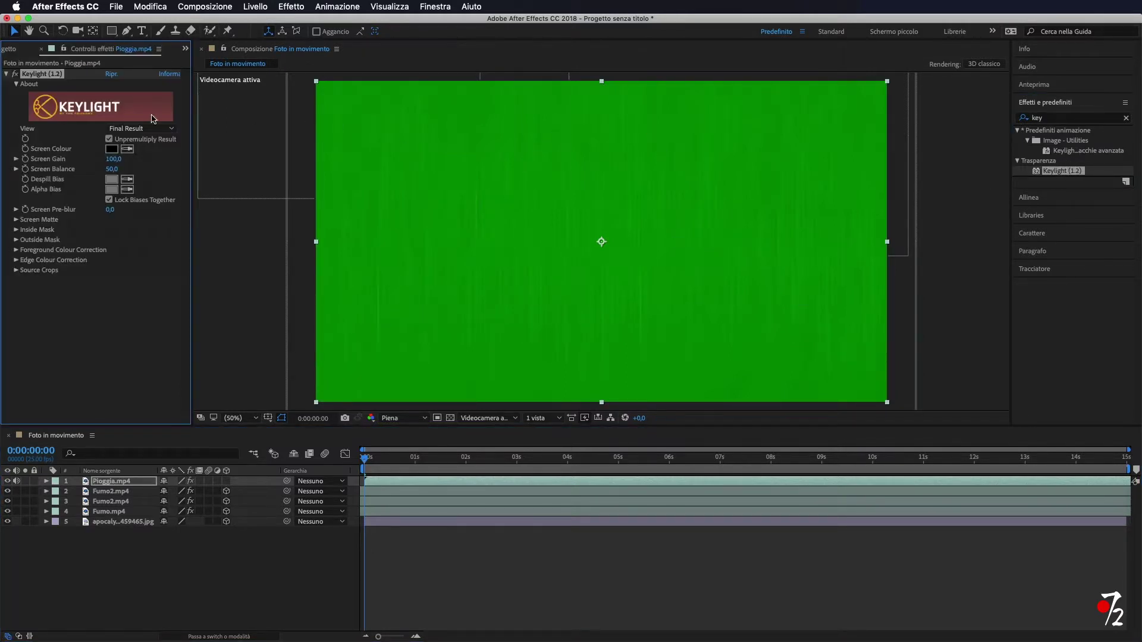
Step: Sample the rain footage's green background as the Keylight Screen Colour
click(111, 150)
click(482, 288)
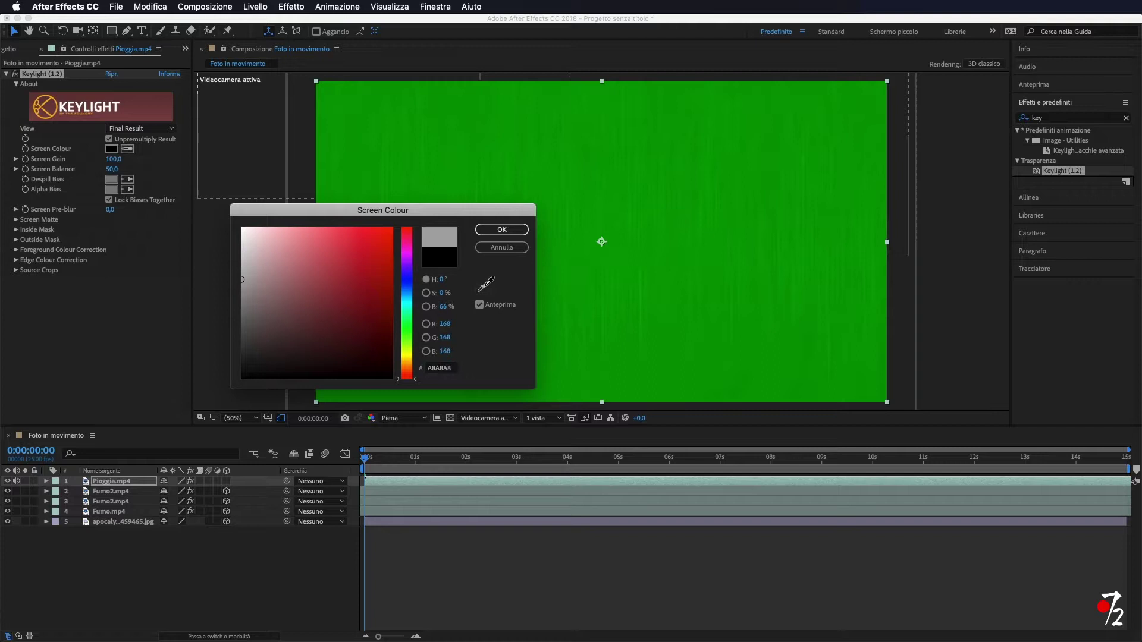
click(609, 300)
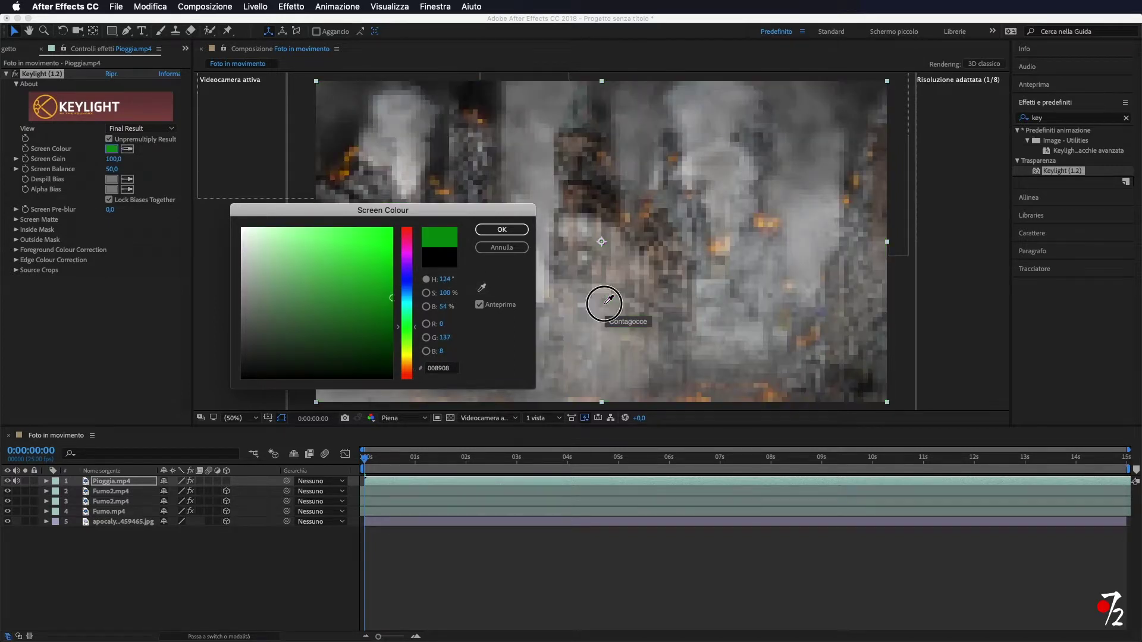
click(523, 230)
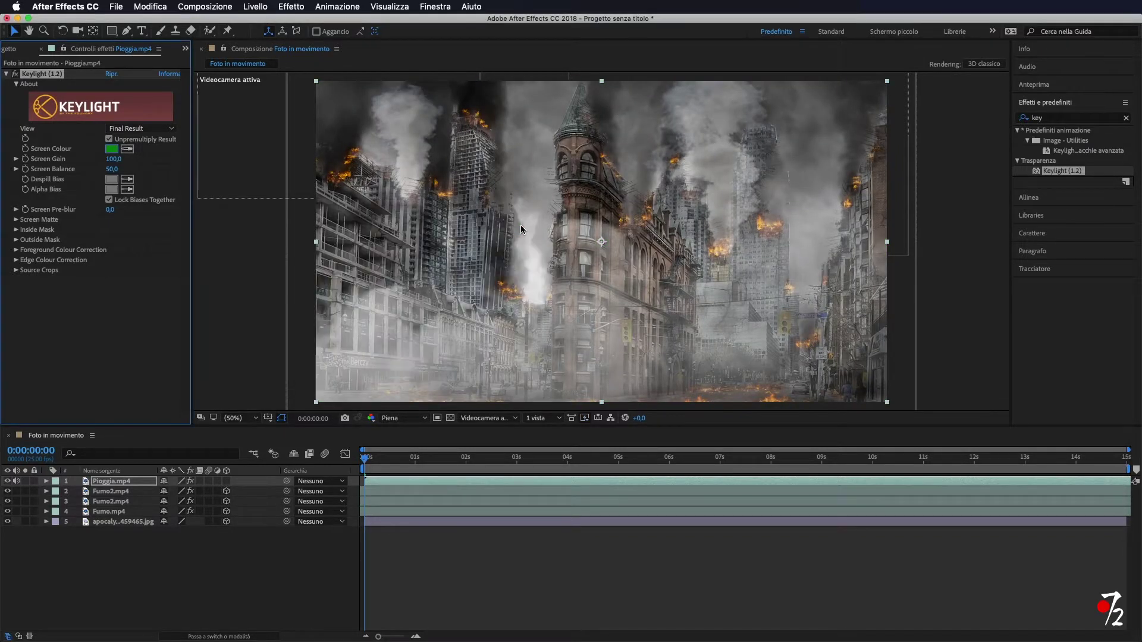
Step: Scale the Pioggia.mp4 rain layer up to 109% so it covers the whole frame
click(47, 482)
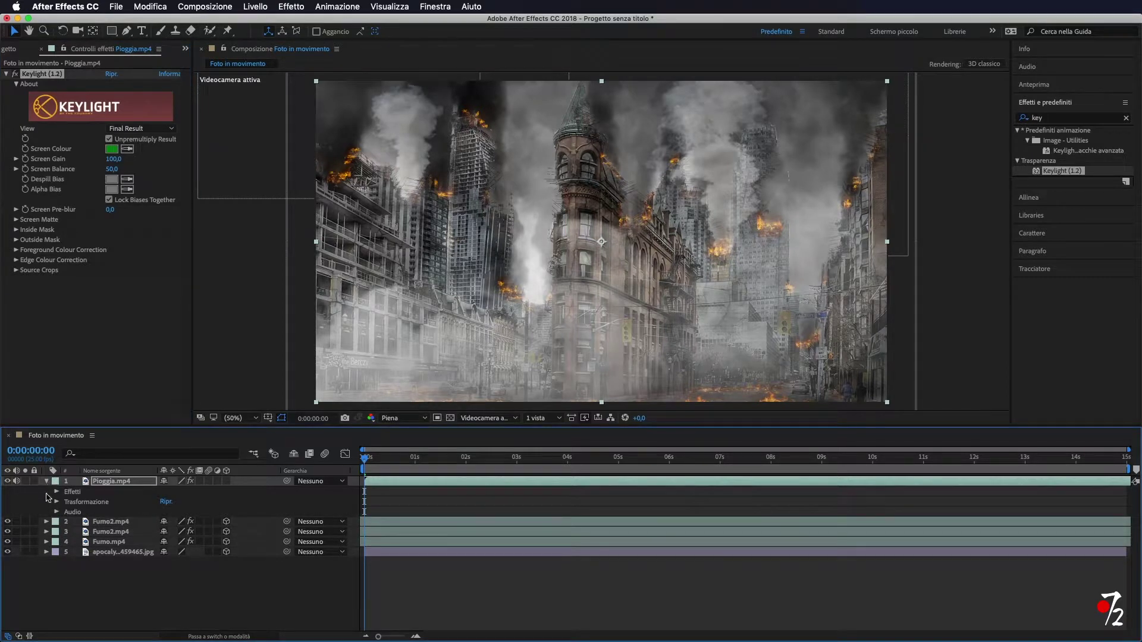
click(56, 503)
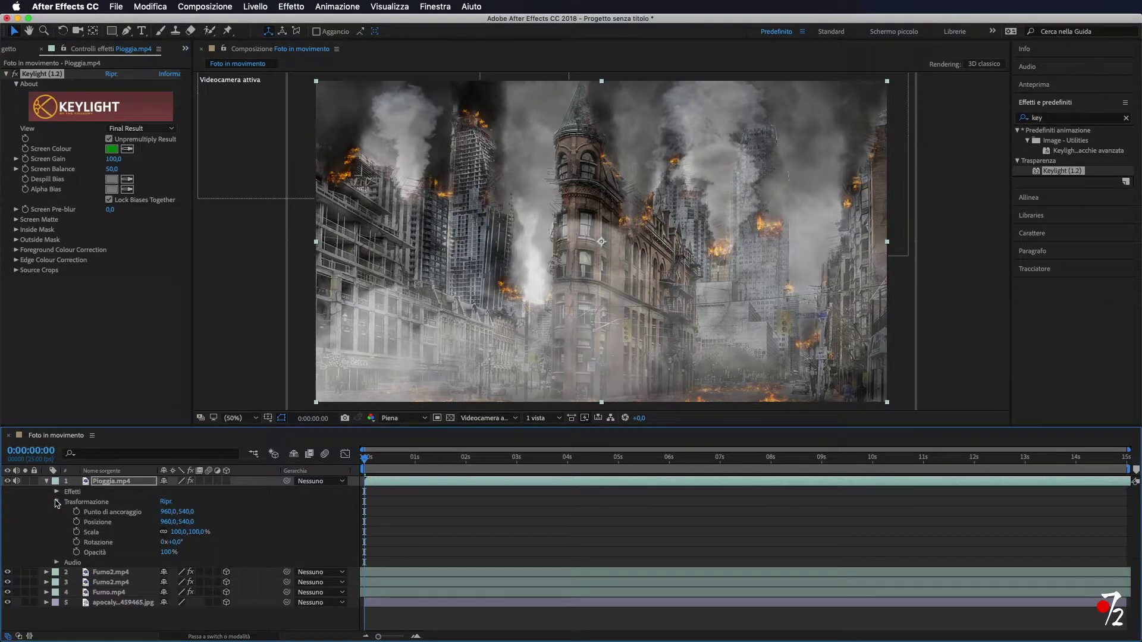
drag(200, 532, 204, 532)
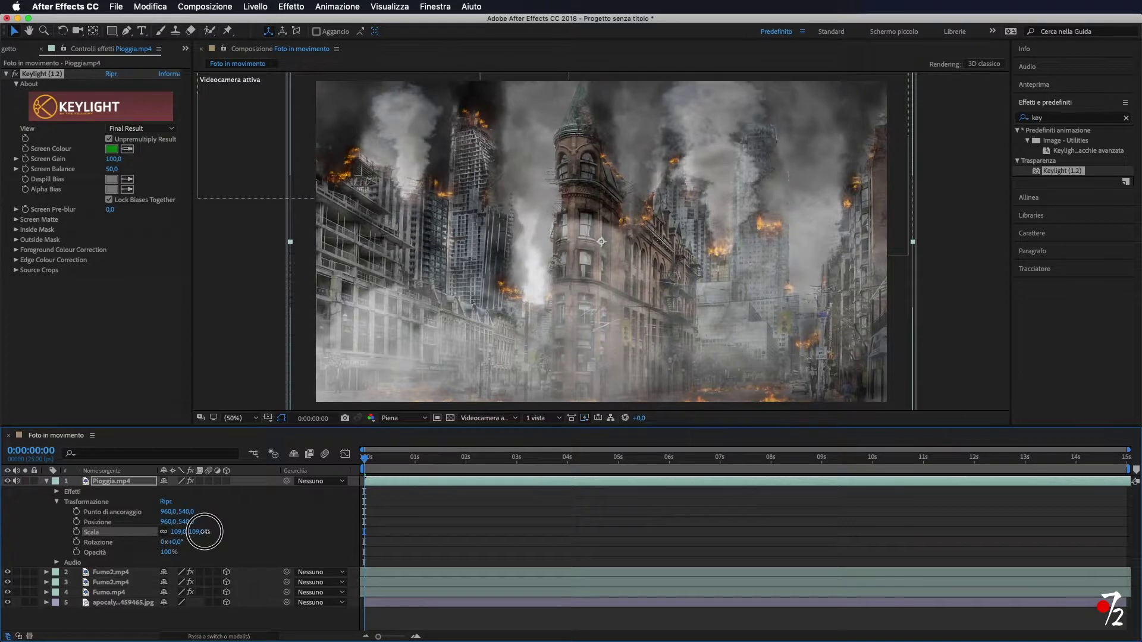
click(204, 531)
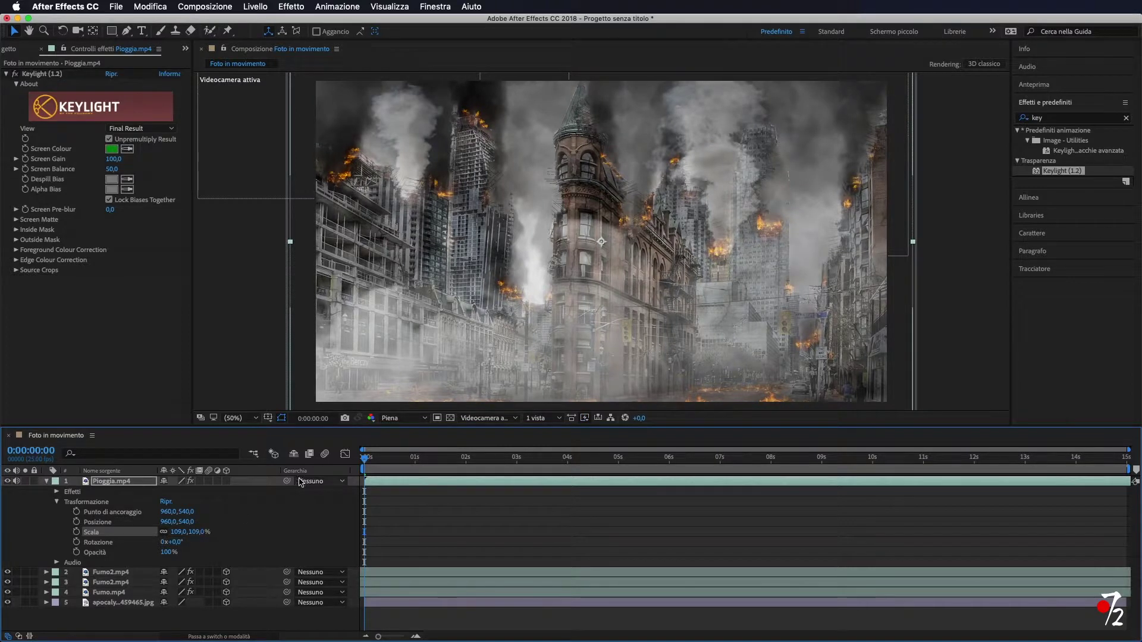
click(48, 481)
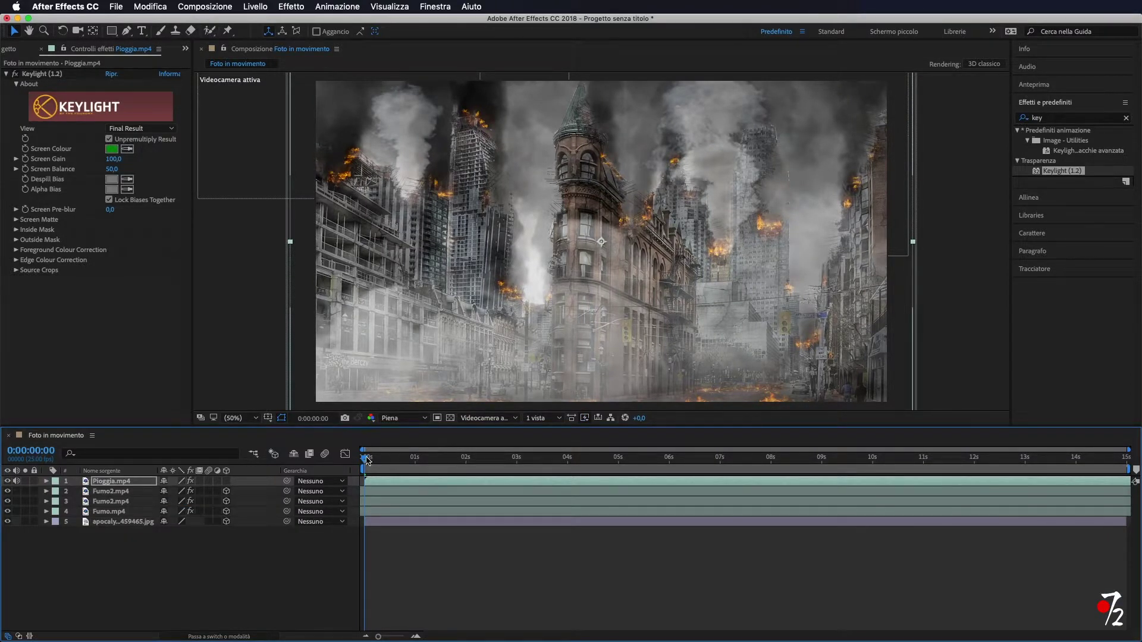
Step: Preview the composite, then return the playhead to the start of the comp
key(space)
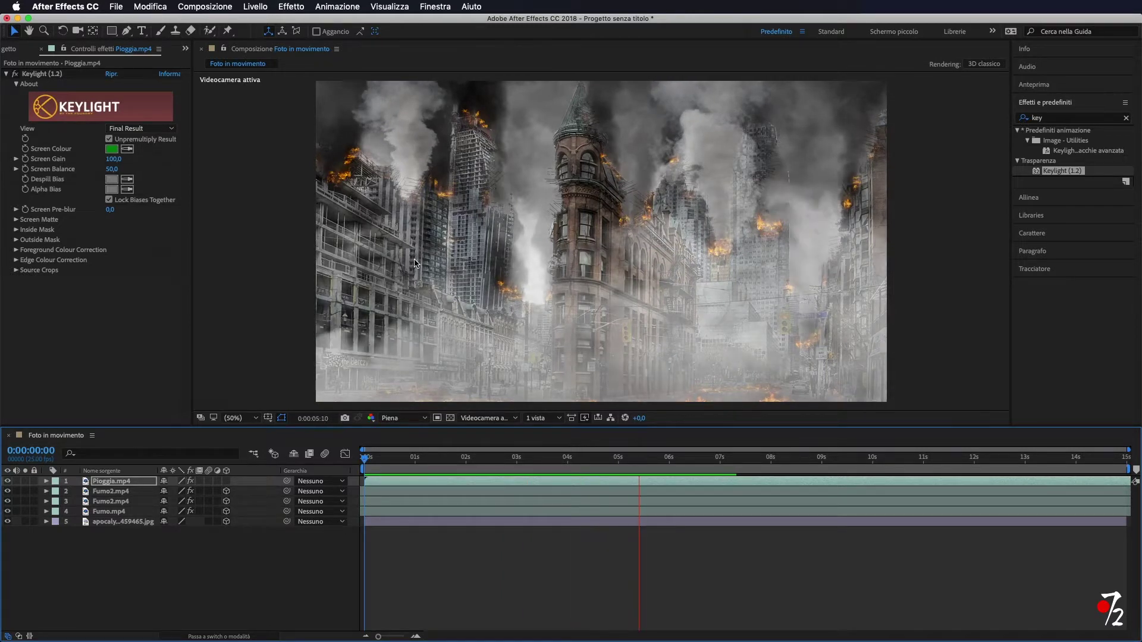
key(space)
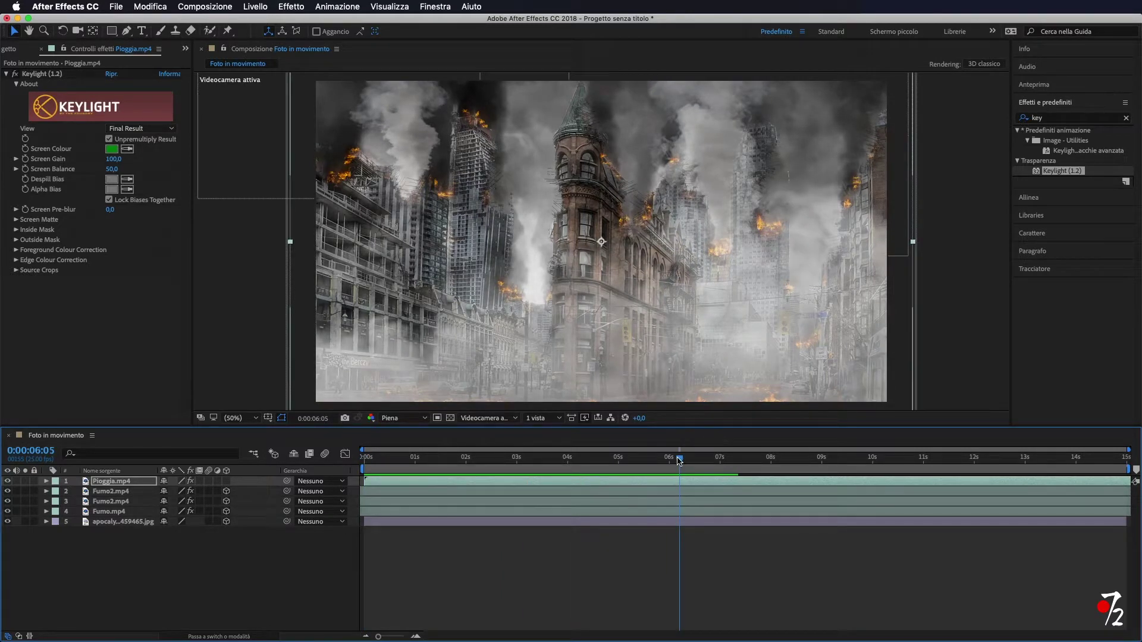
drag(679, 460, 349, 473)
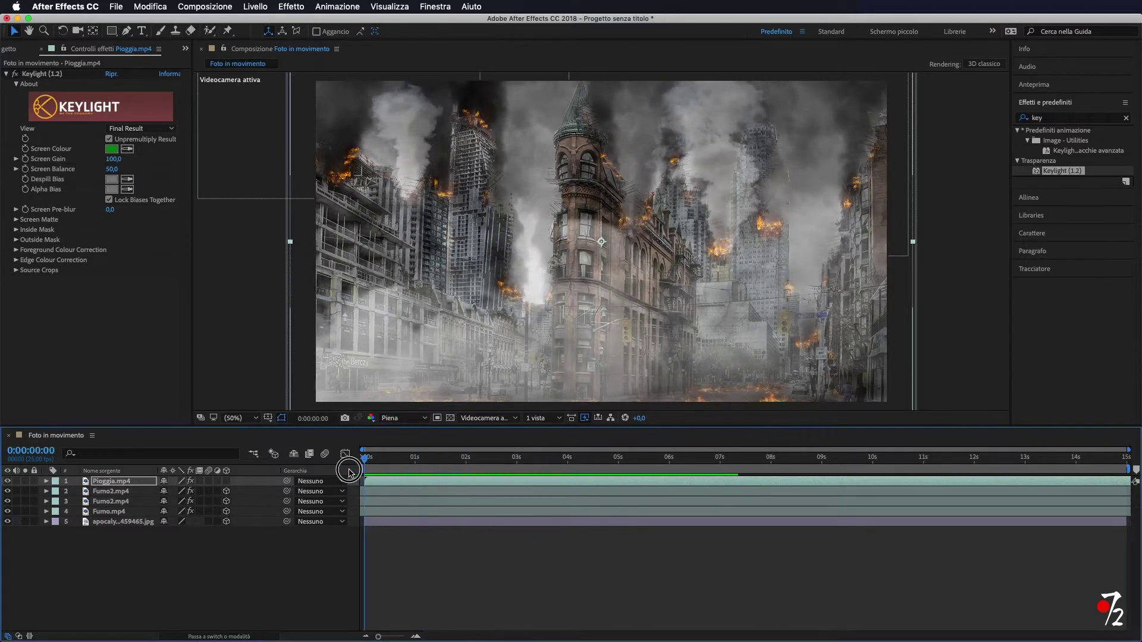
click(259, 7)
Step: Add Videocamera 1, a 50 mm two-node camera, and expand its layer properties
mouse_move(268, 20)
click(469, 58)
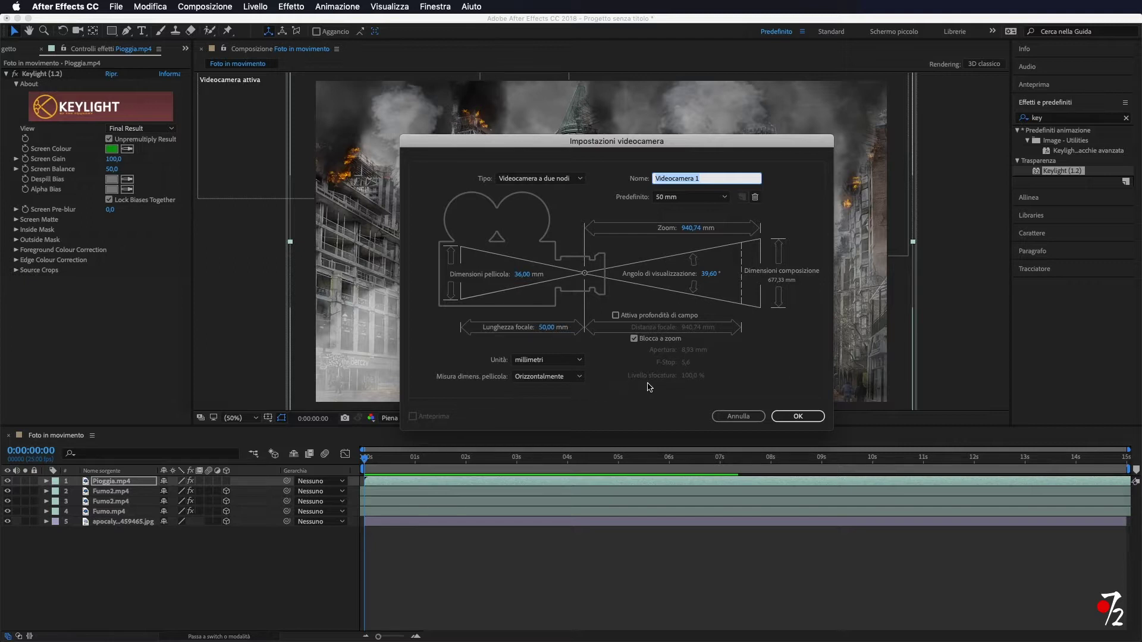
click(797, 418)
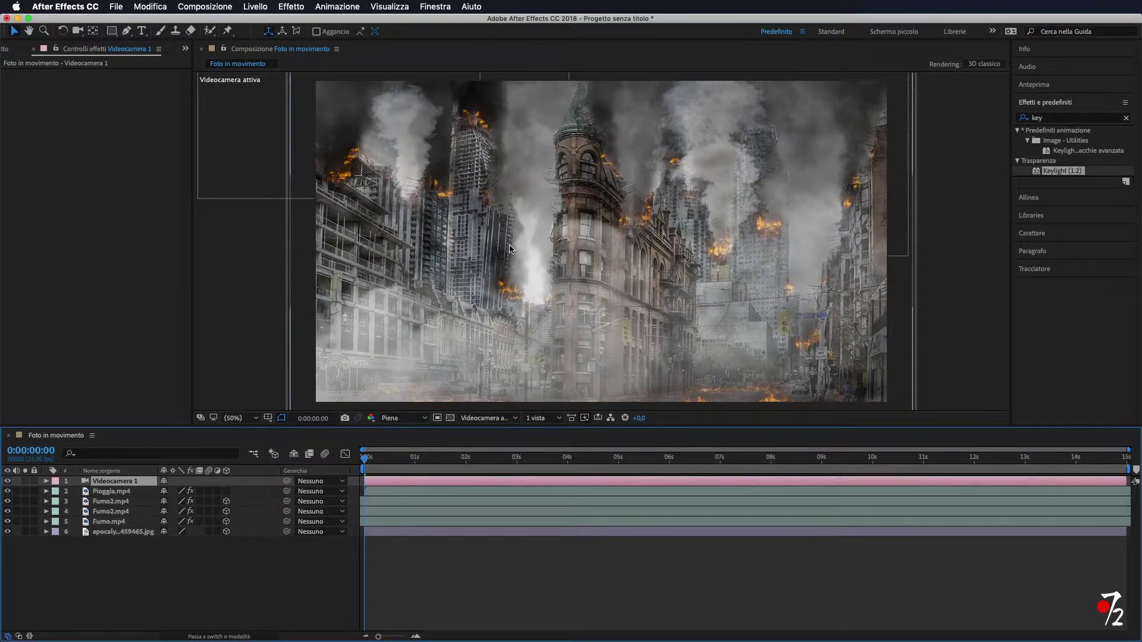
click(46, 482)
Step: Keyframe all six Videocamera 1 transform properties at 0s, then move the playhead to 14:24
key(c)
click(57, 492)
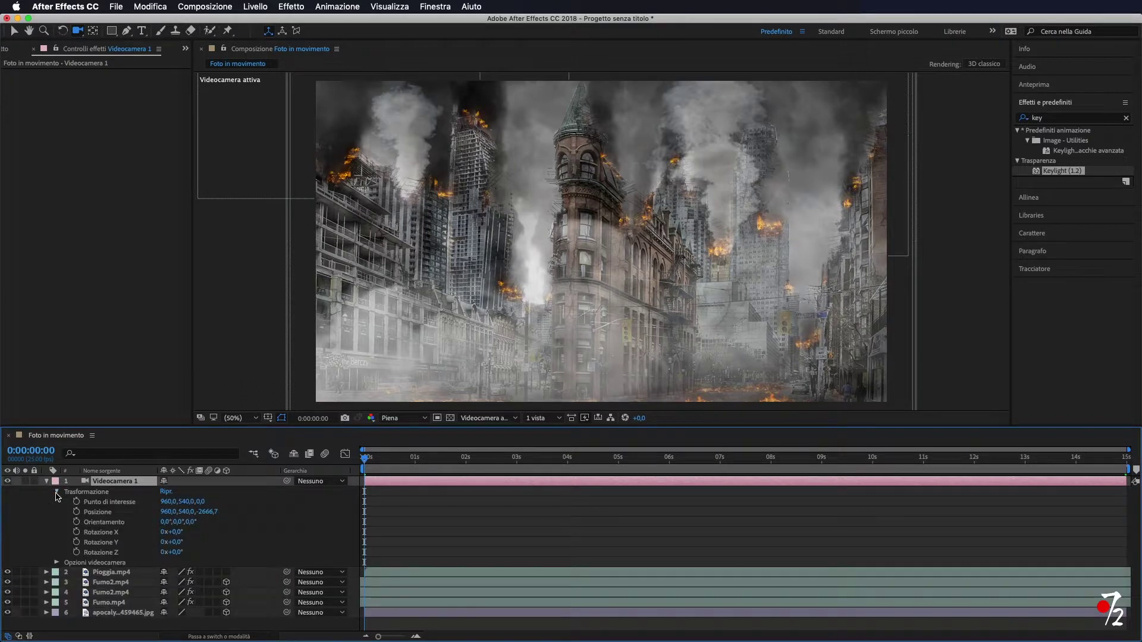
drag(67, 497, 72, 553)
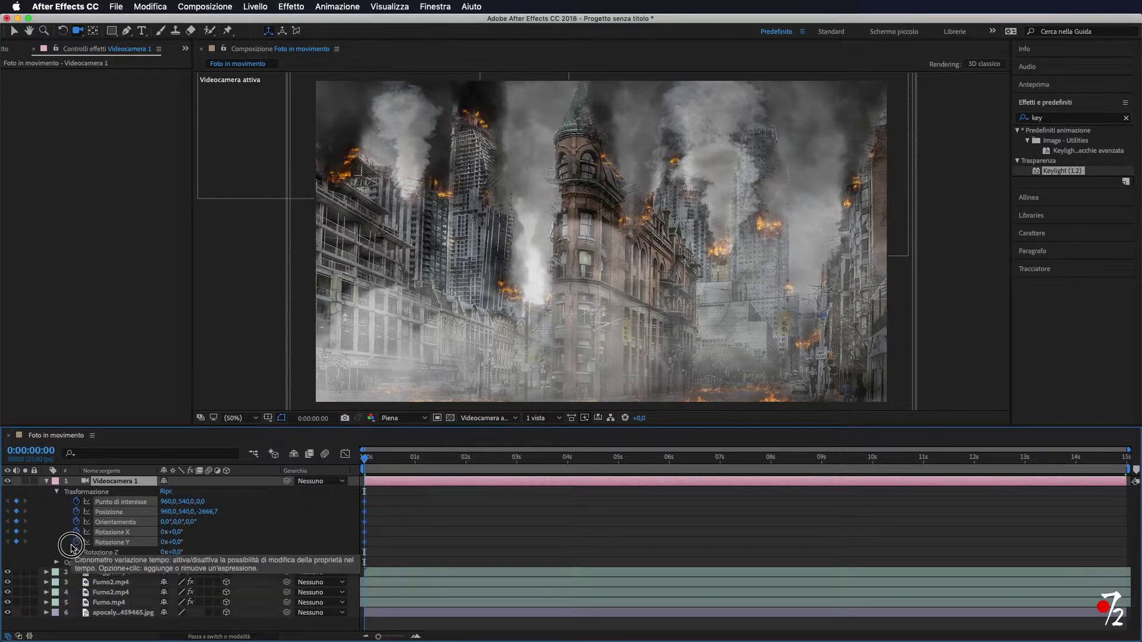
click(74, 552)
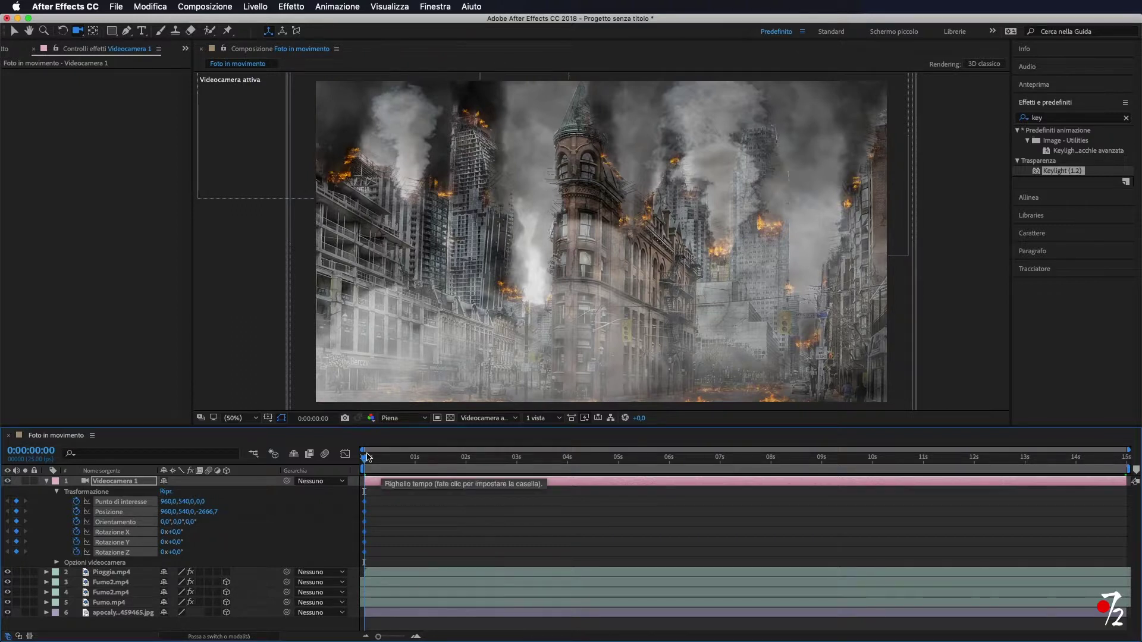
drag(365, 458, 1138, 489)
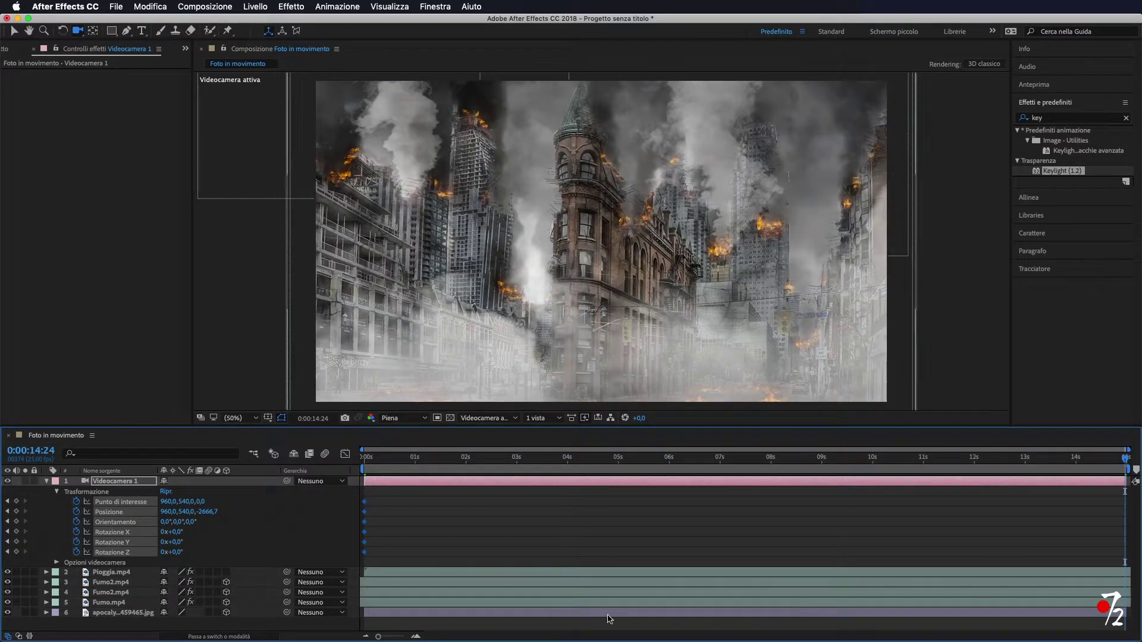
click(11, 31)
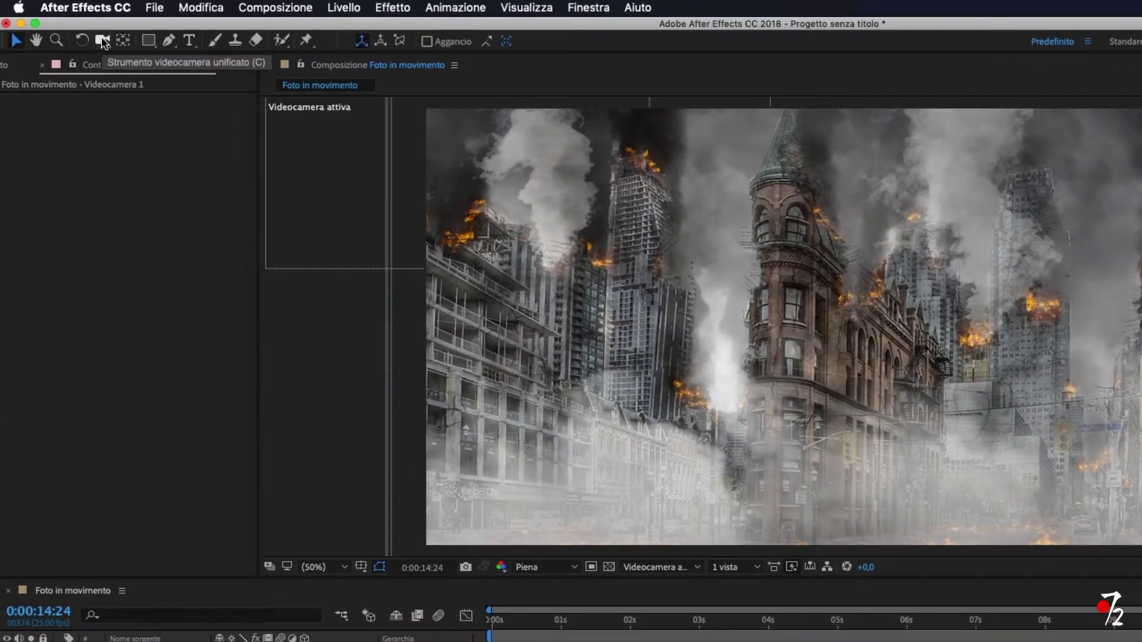
Step: Try orbiting and dollying the camera in the viewer at the last frame, undoing each attempt
click(103, 42)
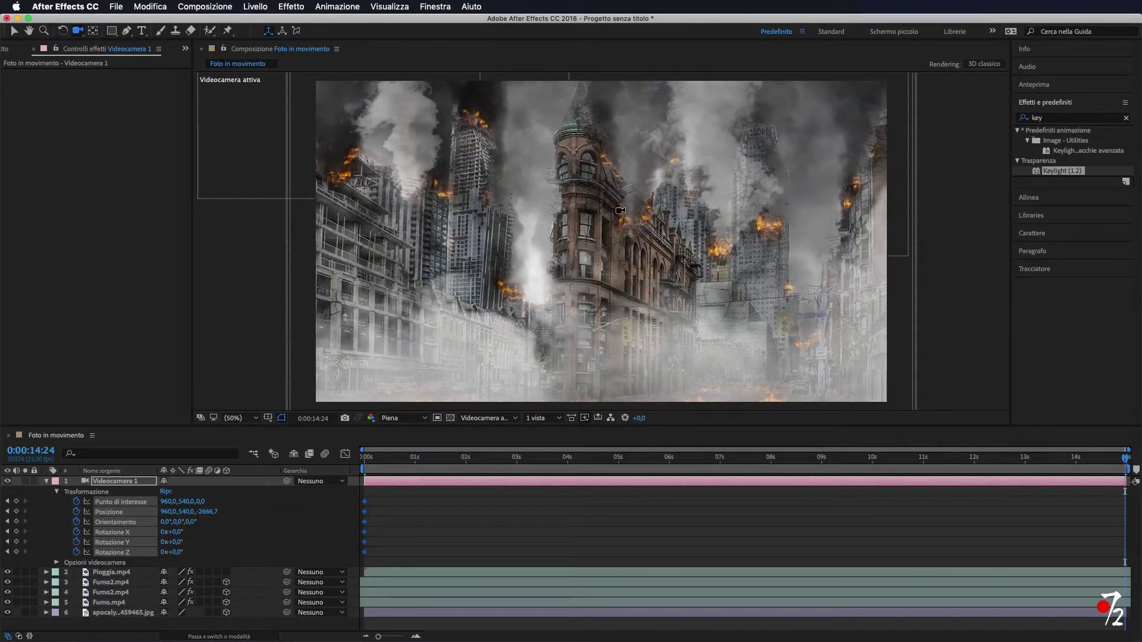
click(601, 216)
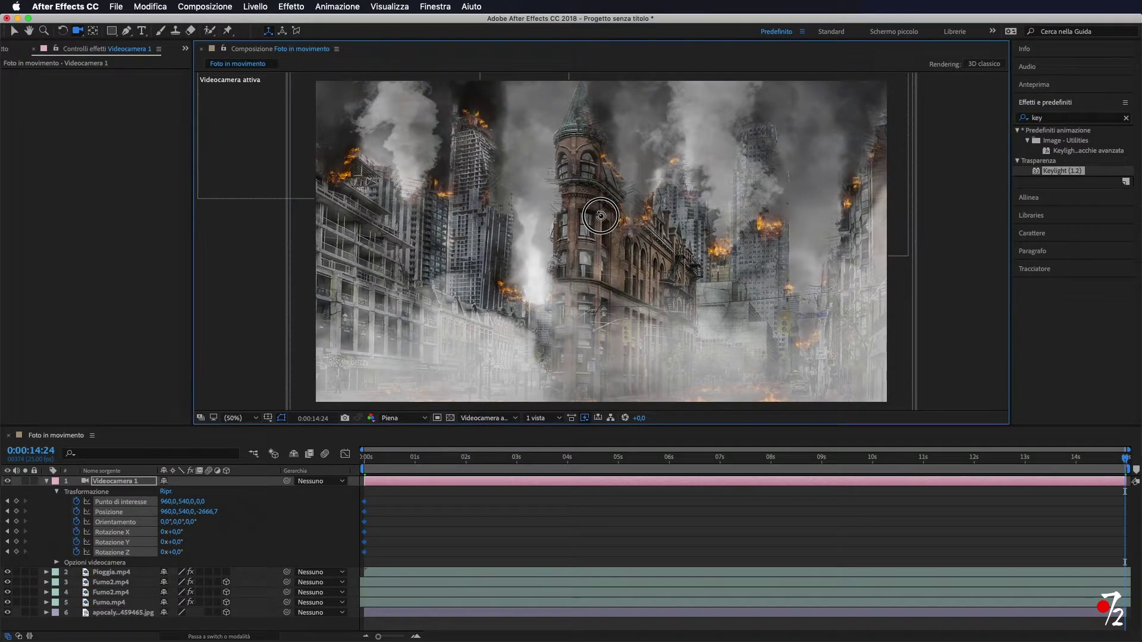
mouse_move(600, 215)
mouse_down()
mouse_move(607, 237)
mouse_move(596, 172)
mouse_up()
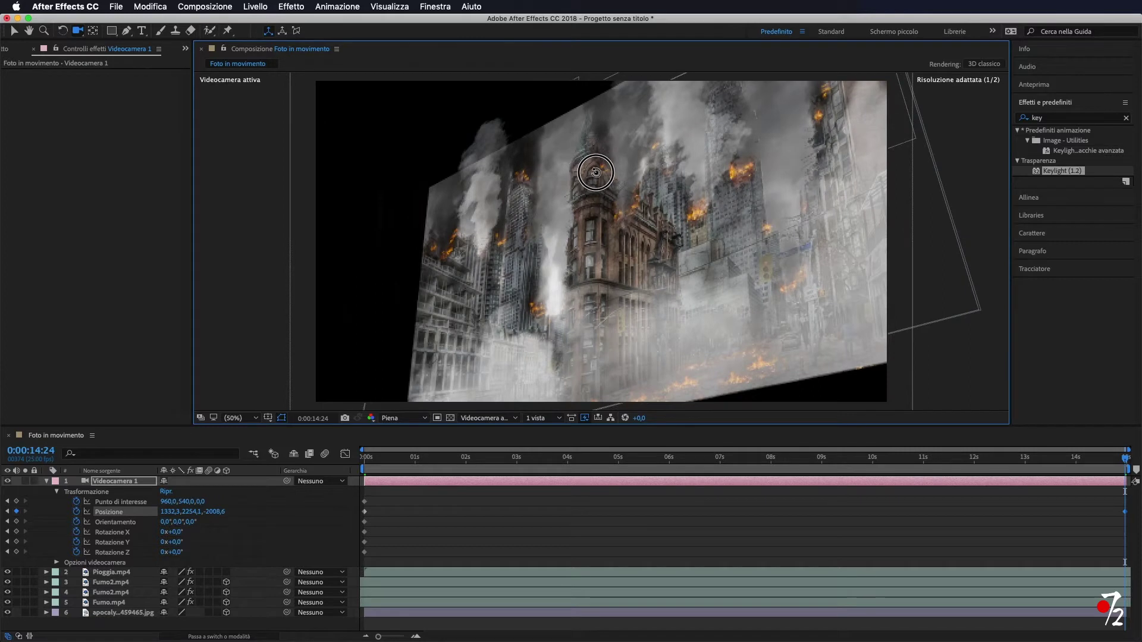
key(super+z)
key(super+z)
key(super+z)
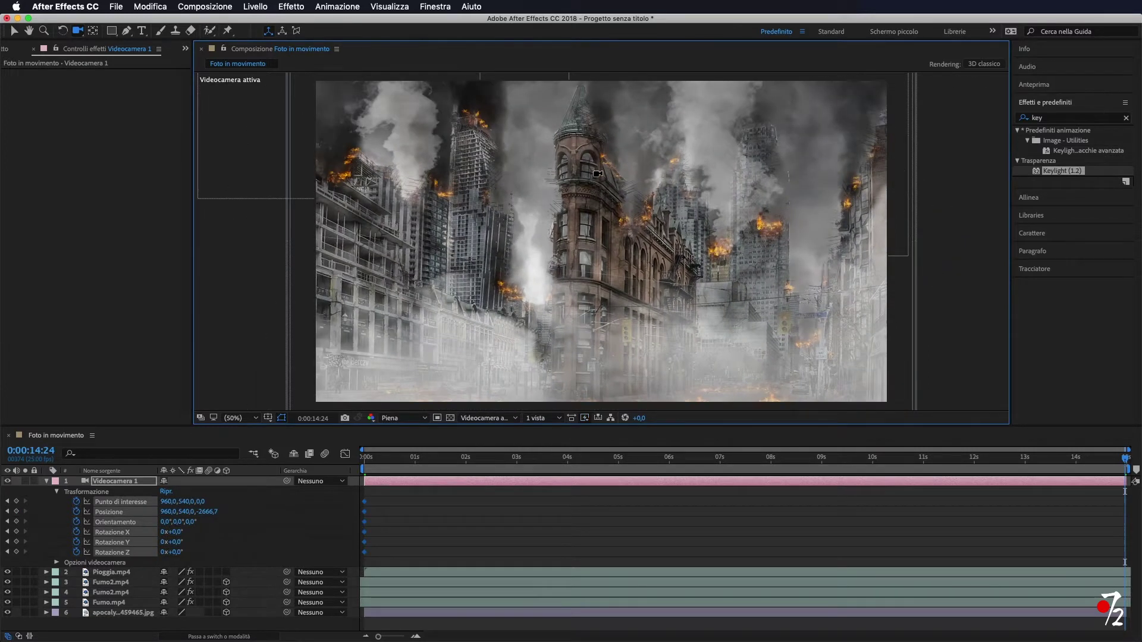
mouse_move(597, 173)
mouse_down()
mouse_move(606, 250)
mouse_move(606, 98)
mouse_move(600, 266)
mouse_move(618, 210)
mouse_move(608, 240)
mouse_up()
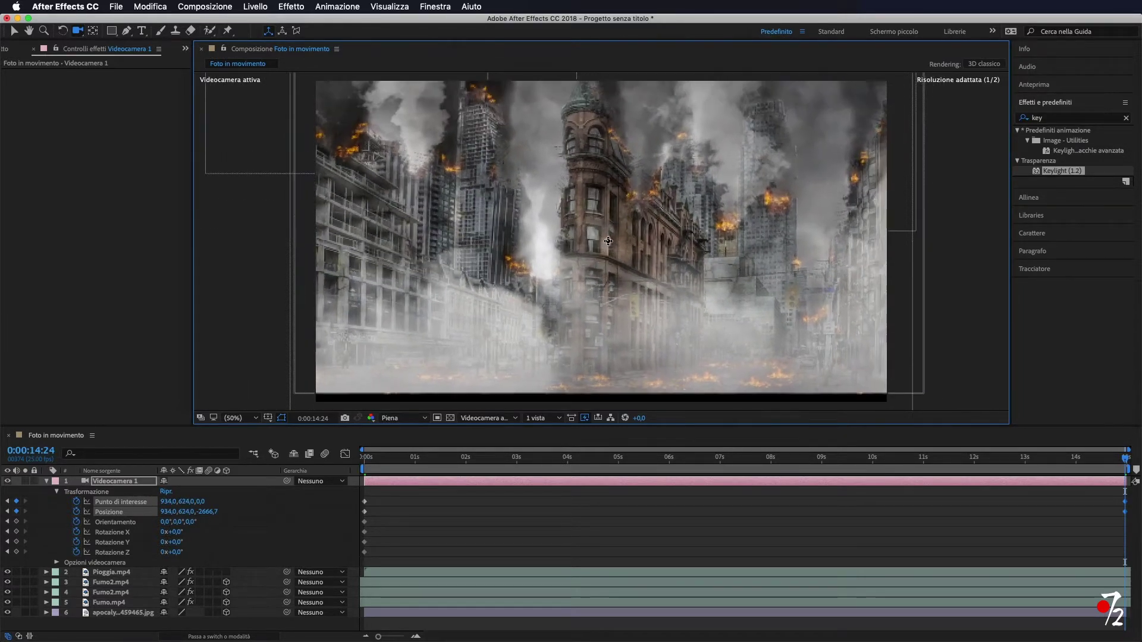
key(super+z)
key(super+z)
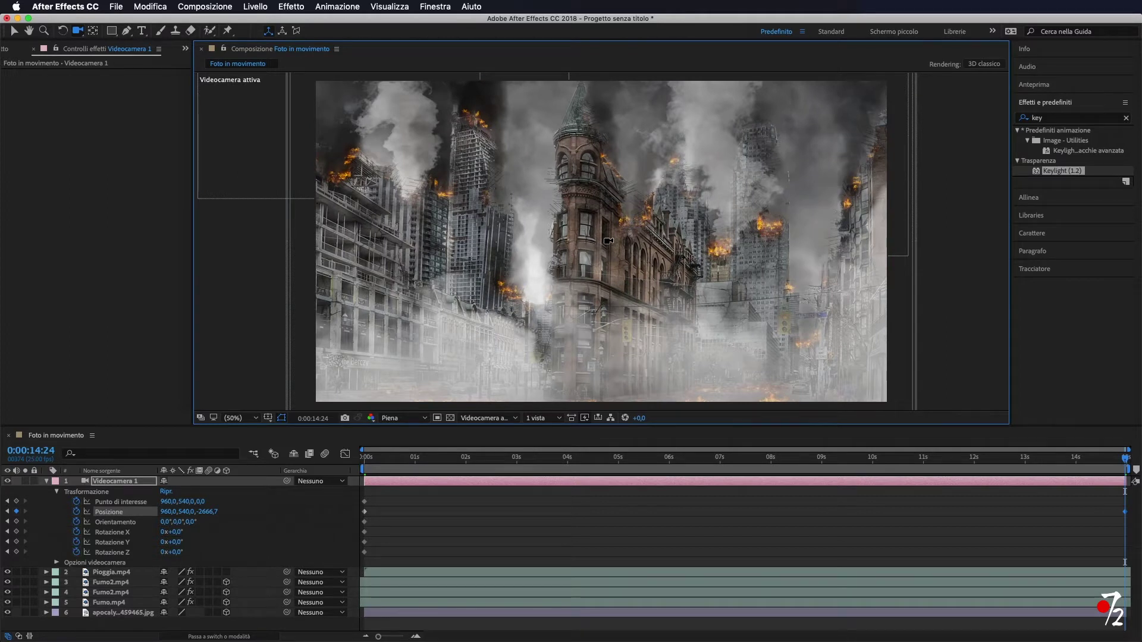
key(super+z)
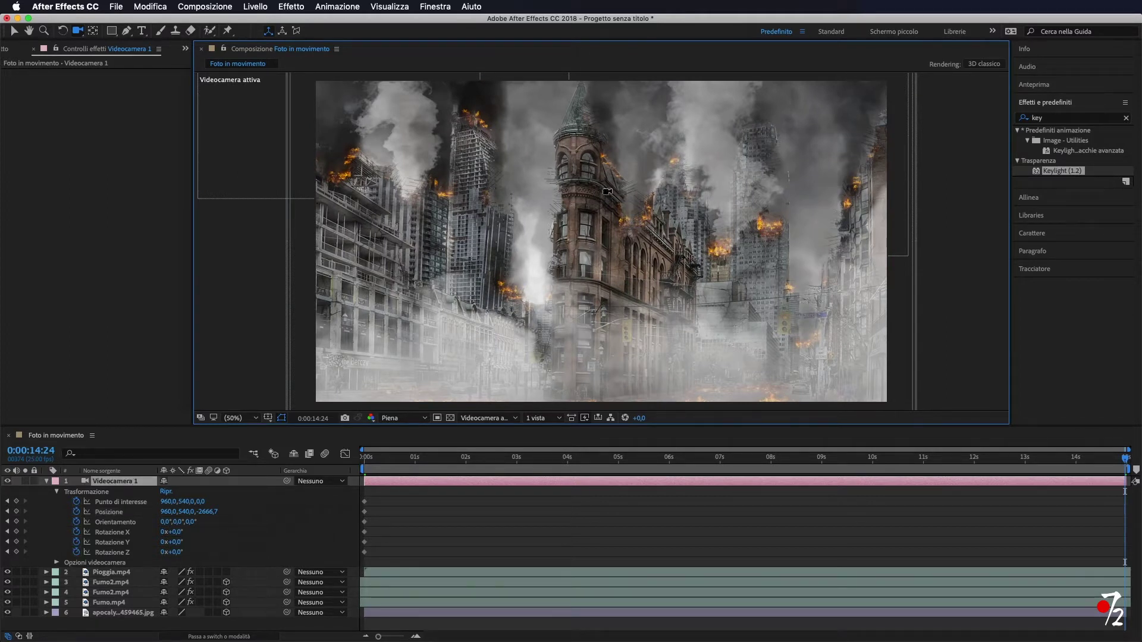
click(607, 254)
Step: Dolly, pan and orbit the camera to end at position 1105.1,392.6,-2002.9, point of interest 929.8,410.3,0
mouse_move(607, 254)
mouse_down()
mouse_move(611, 129)
mouse_move(613, 162)
mouse_up()
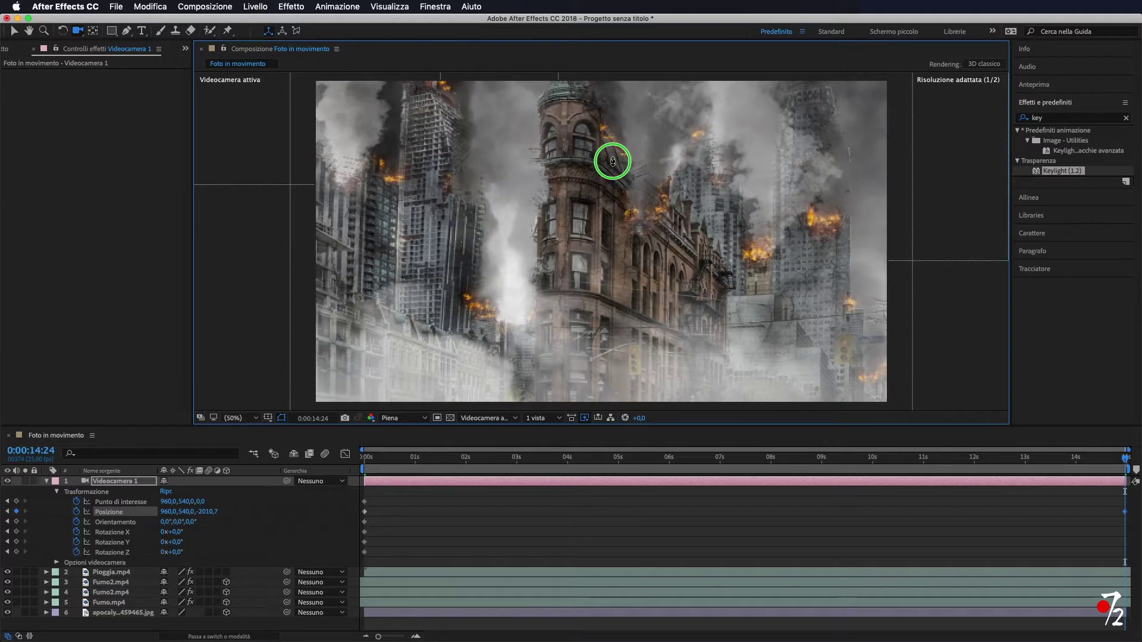
drag(612, 161, 624, 214)
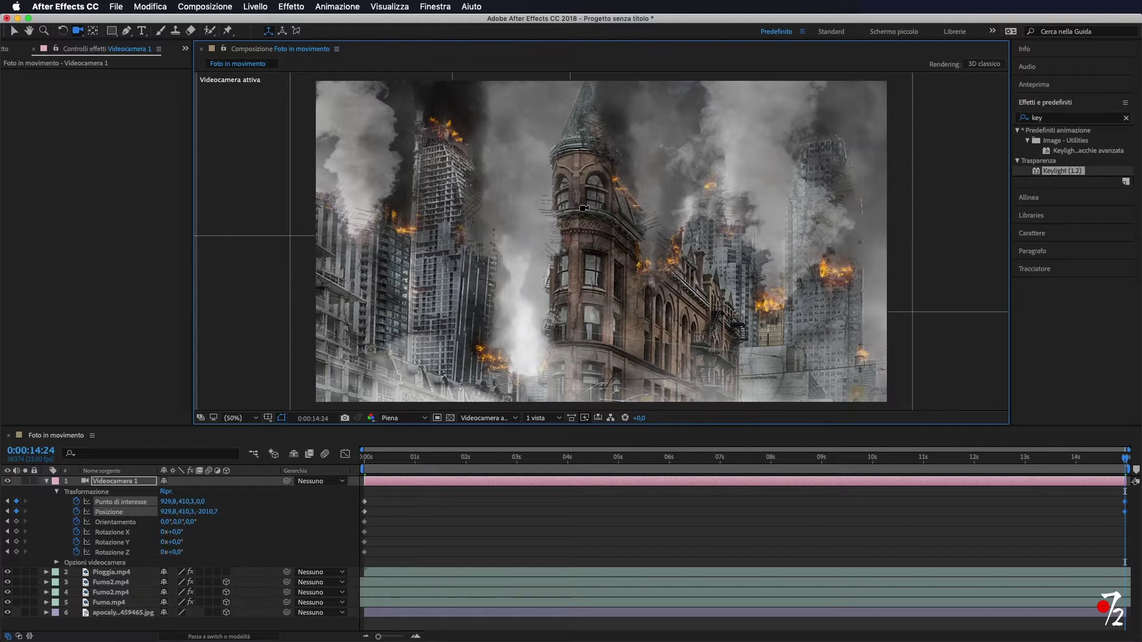
drag(584, 208, 578, 209)
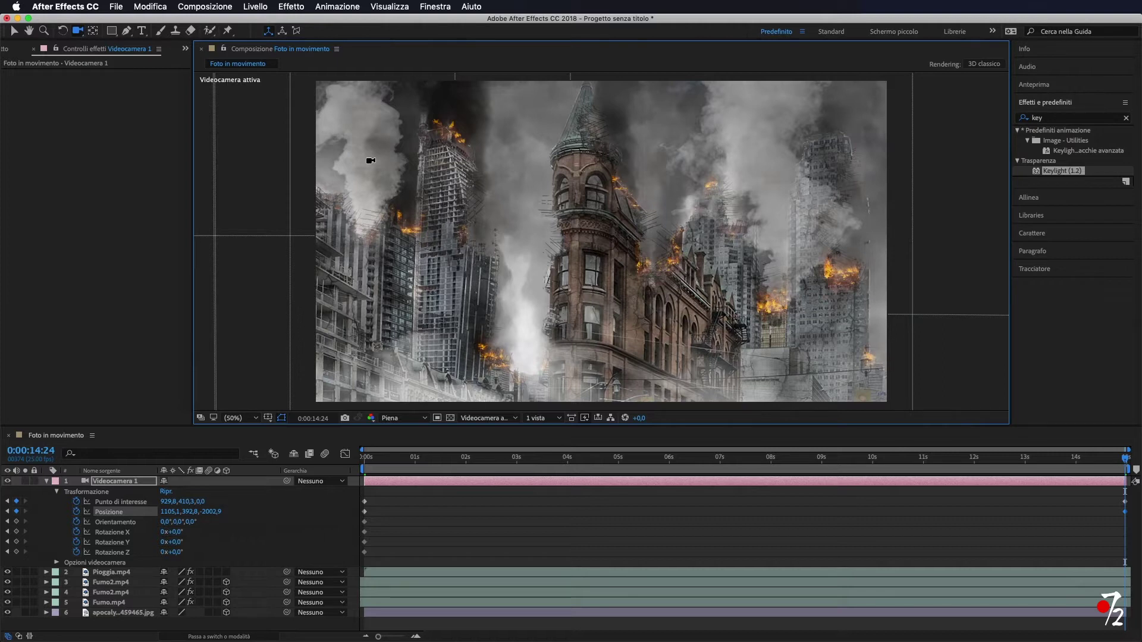
drag(570, 261, 557, 257)
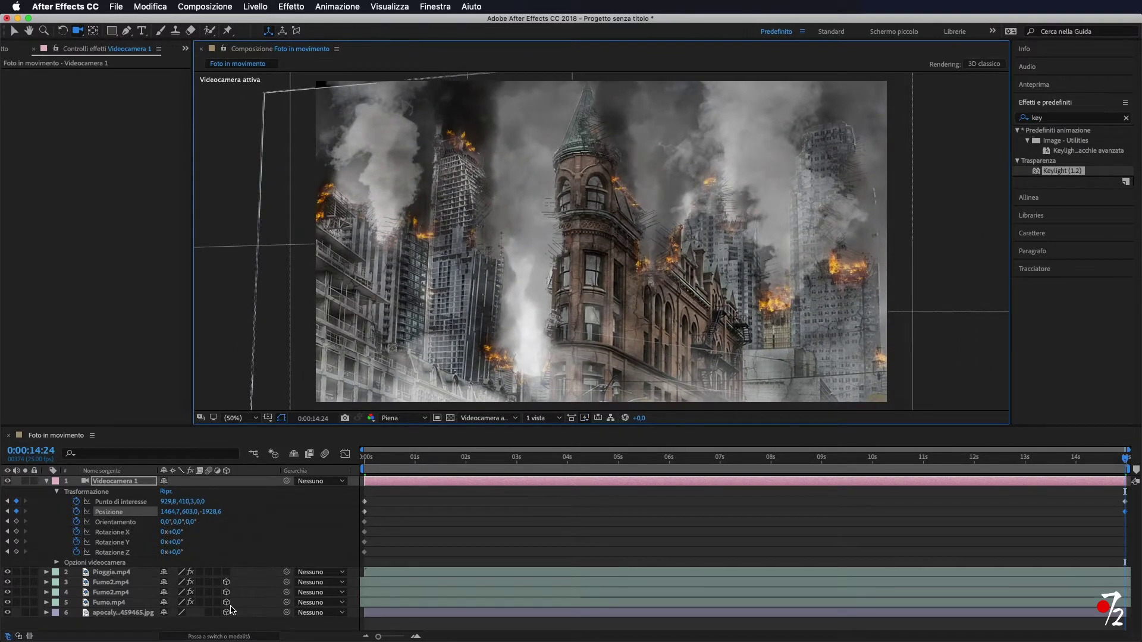
drag(452, 357, 505, 318)
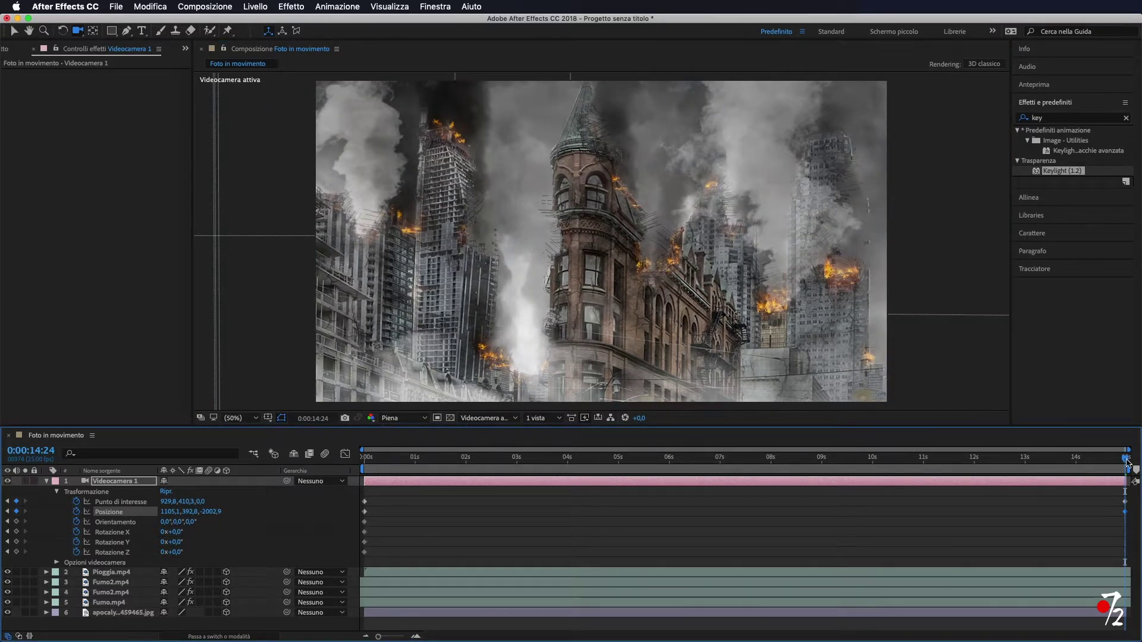
Step: Review the camera move, then orbit at 0:00:14:08 to keyframe position 1590.9,788.3,-1892.3
mouse_move(1126, 460)
mouse_down()
mouse_move(609, 481)
mouse_move(350, 467)
mouse_up()
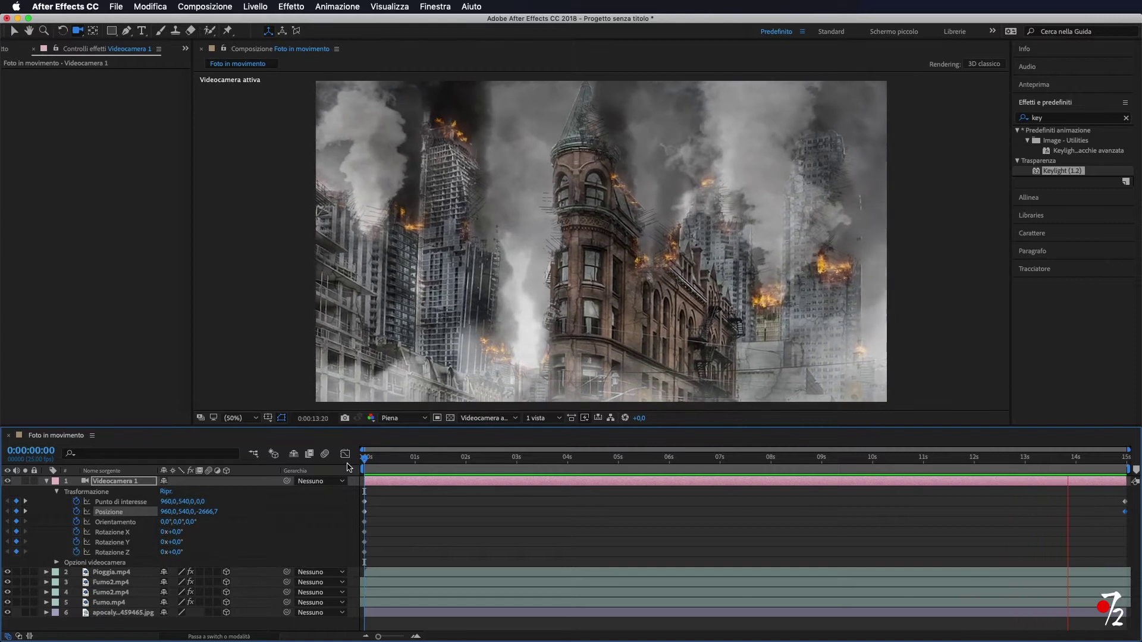
key(space)
drag(1083, 463, 1093, 464)
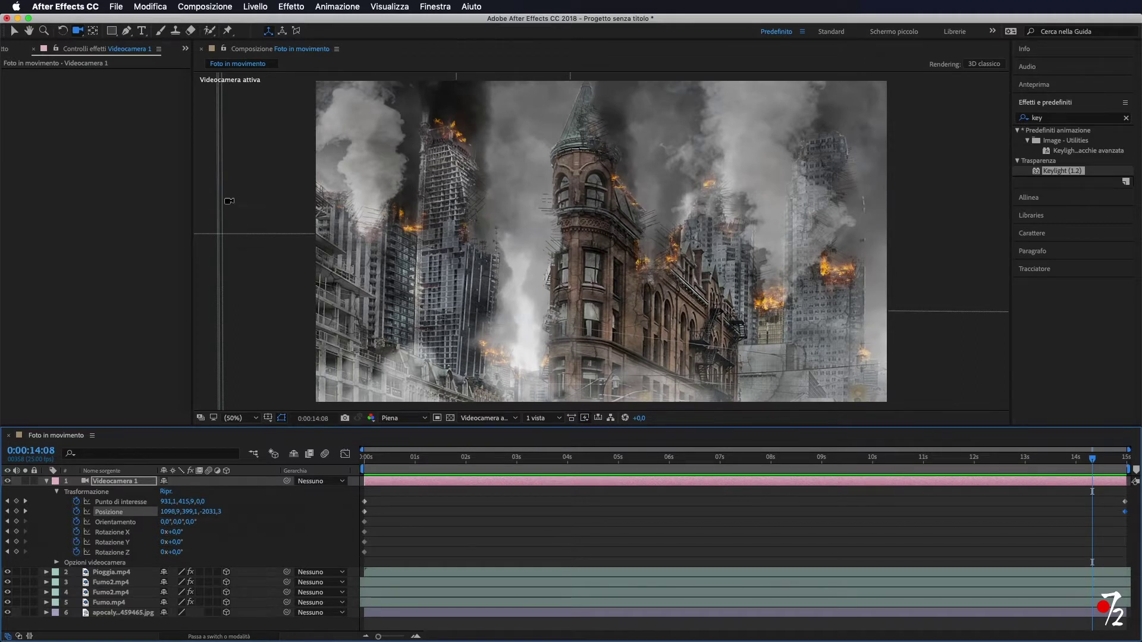
drag(487, 188, 375, 90)
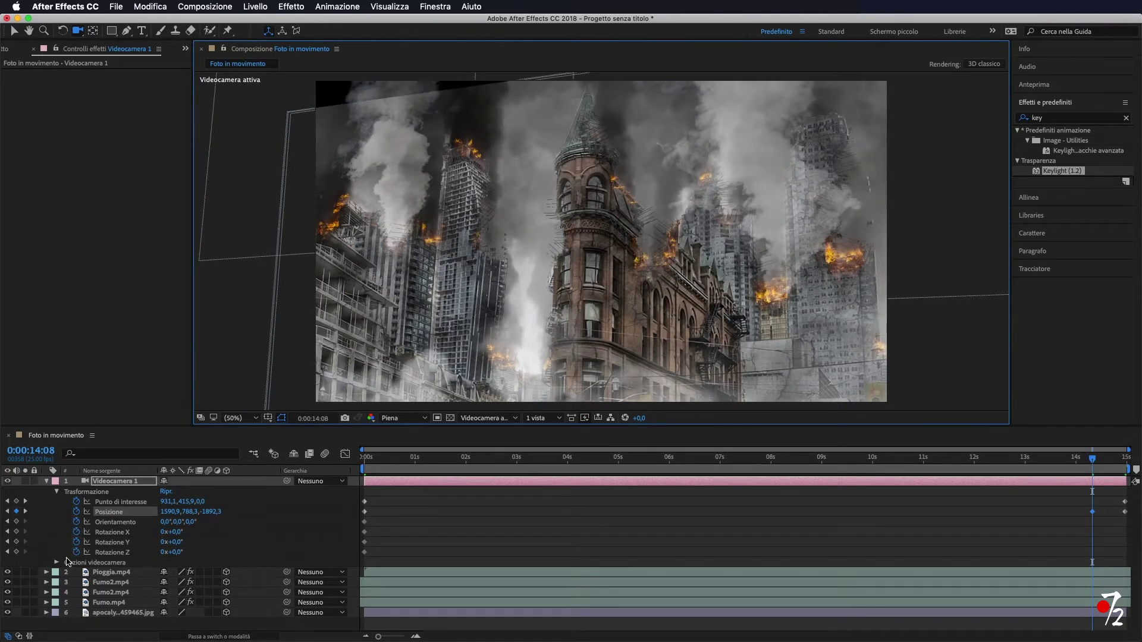
Step: Try larger scales on the city photo, testing values around 59-70%
click(47, 613)
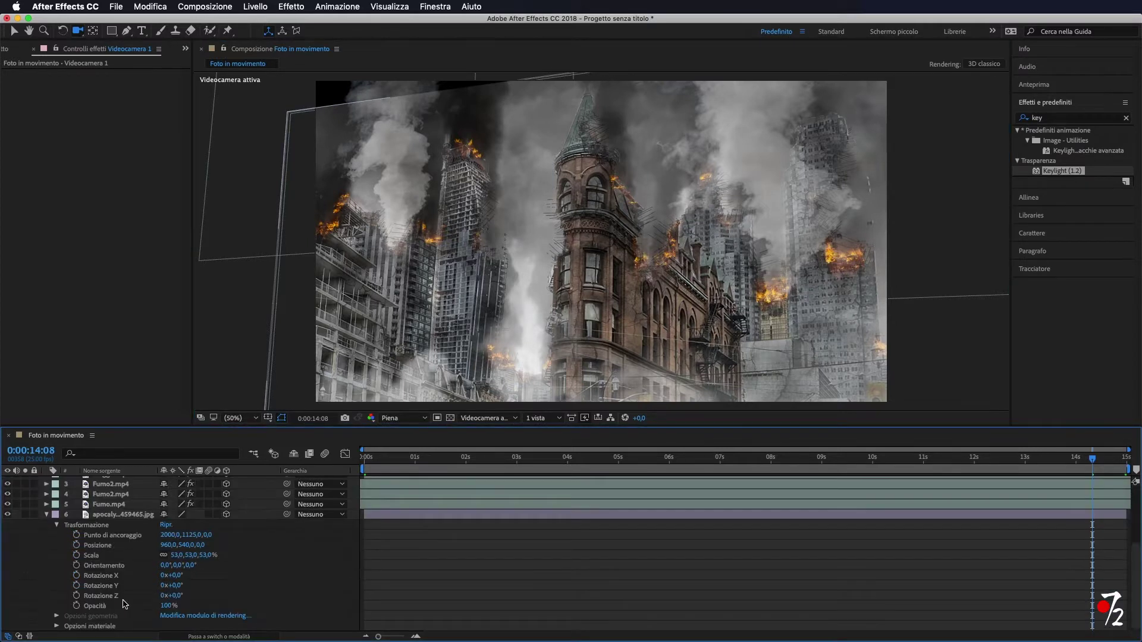
drag(191, 555, 211, 556)
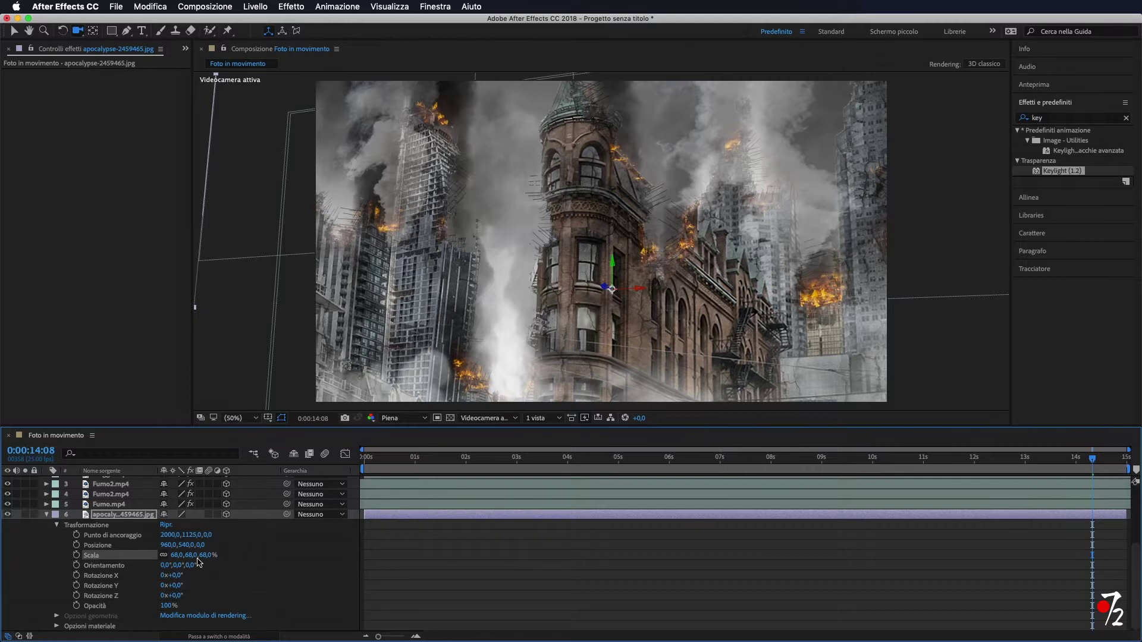
drag(218, 557, 212, 555)
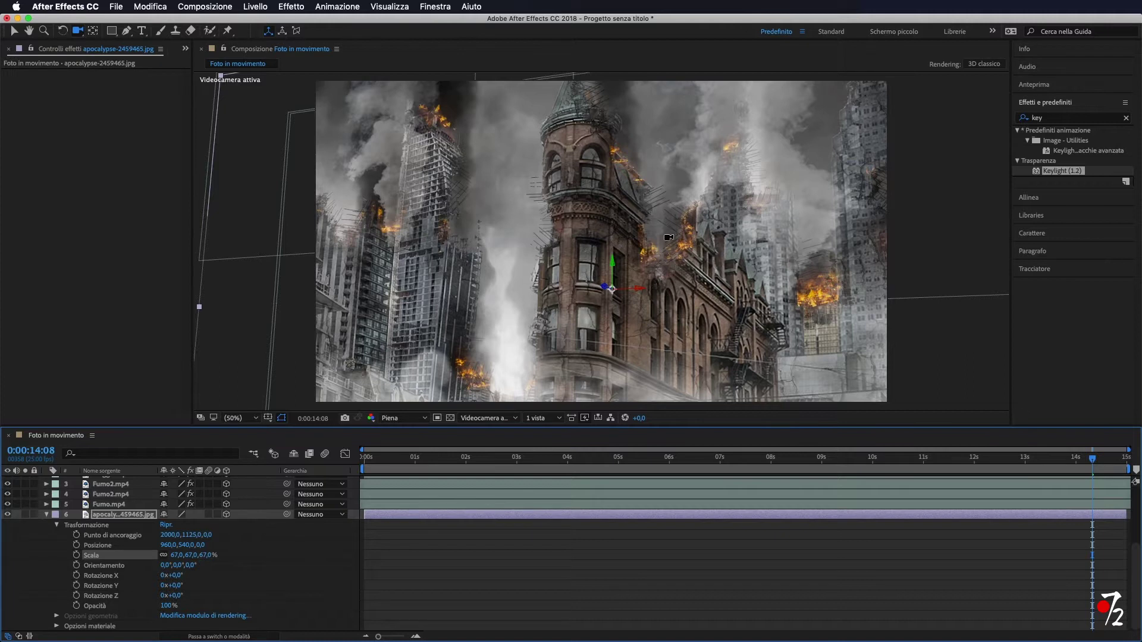
key(ctrl+z)
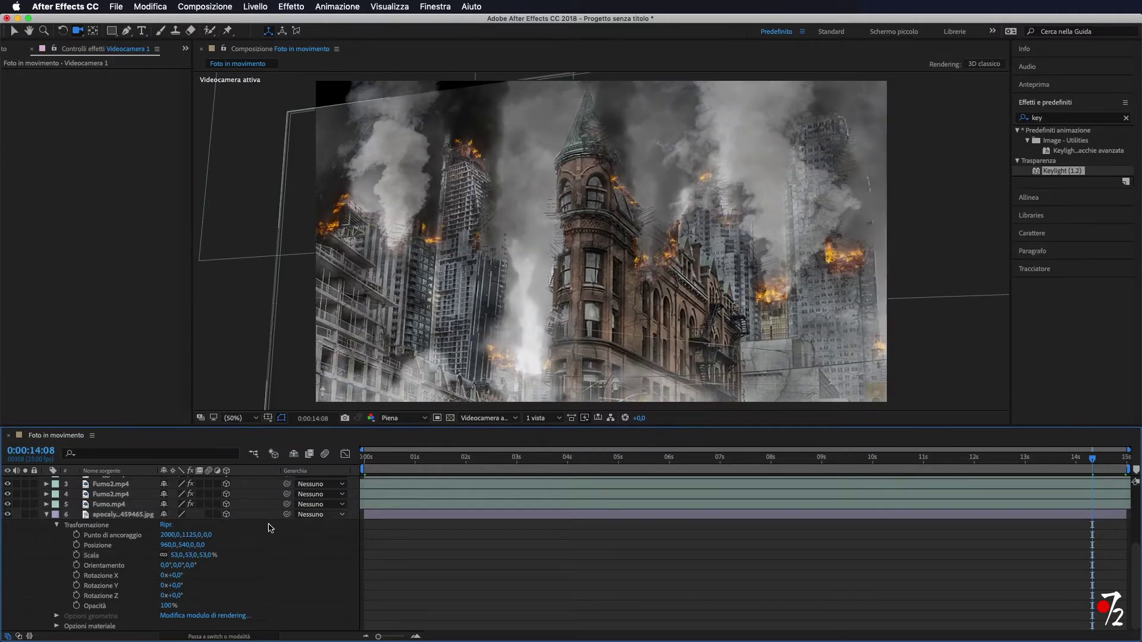
drag(202, 555, 206, 555)
click(65, 514)
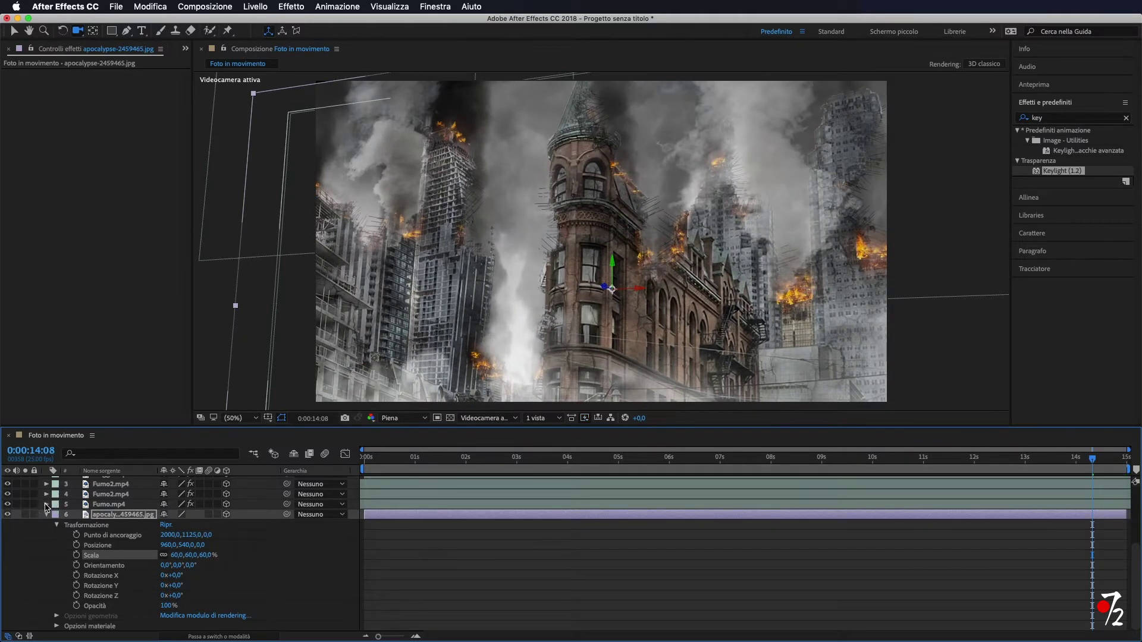
Step: Try 117% scale on the Fumo.mp4 smoke, revert it to 110%, and collapse both layers
click(47, 504)
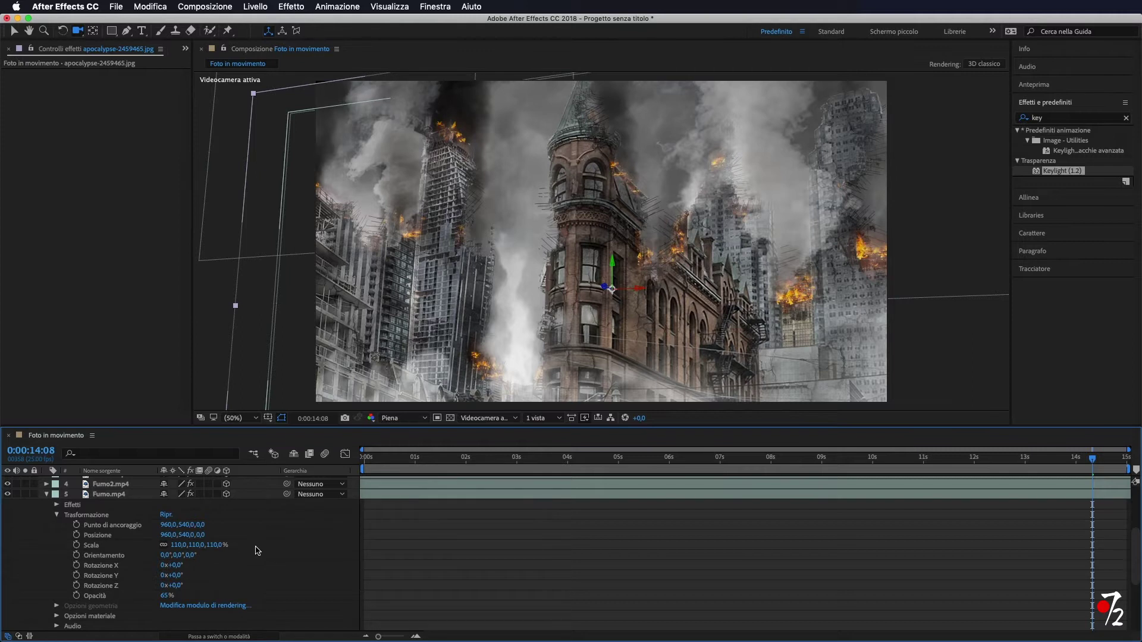
click(217, 545)
drag(217, 544, 219, 545)
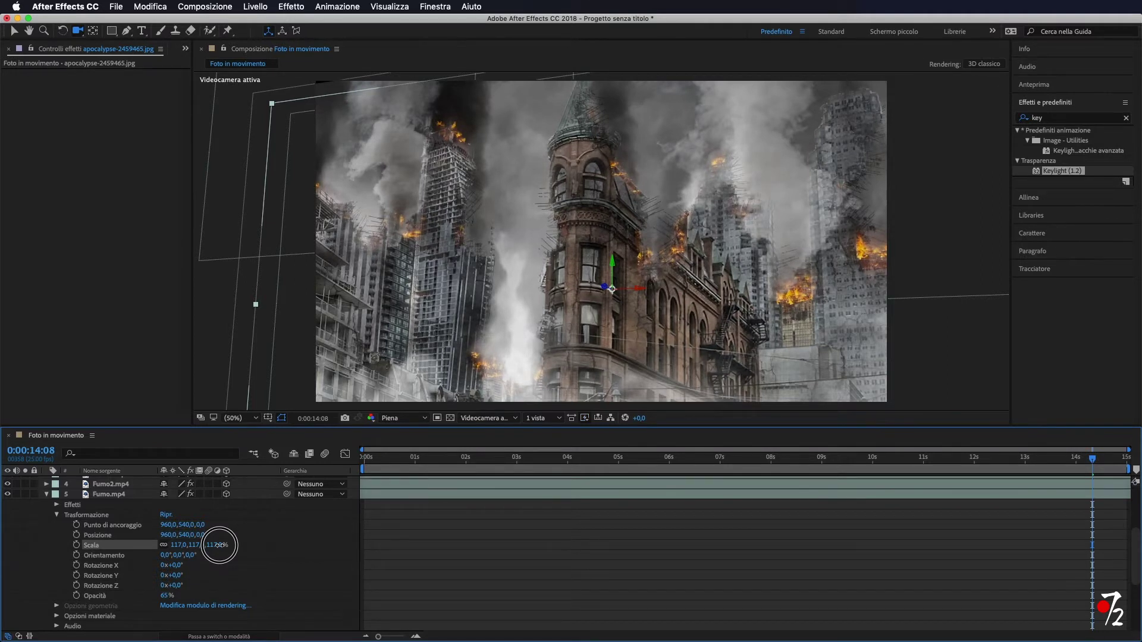
click(220, 545)
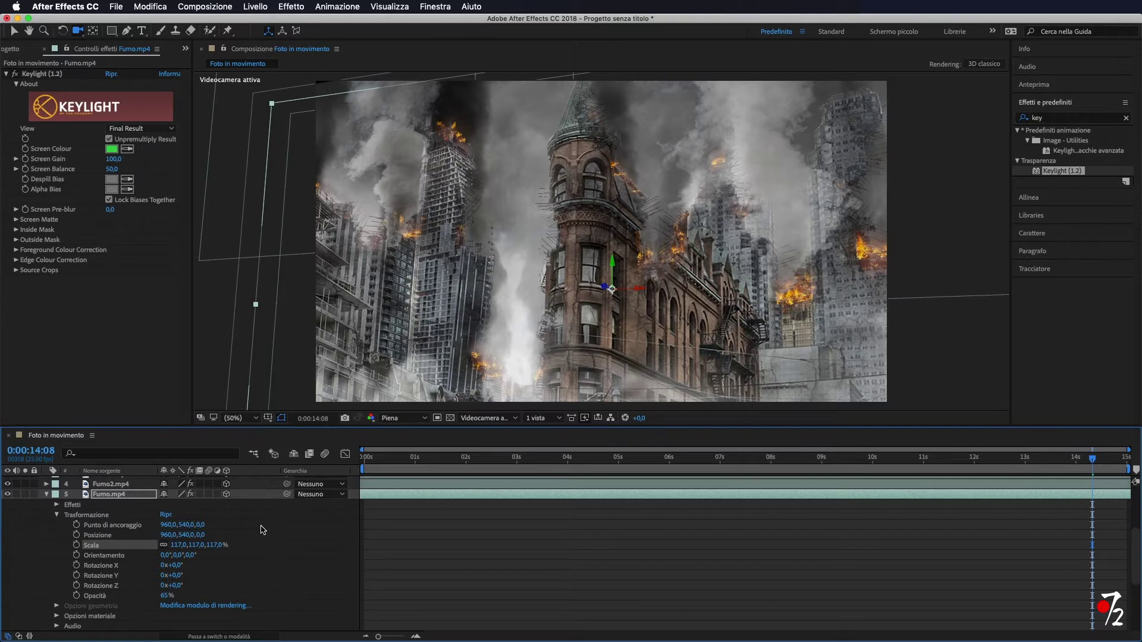
key(super+z)
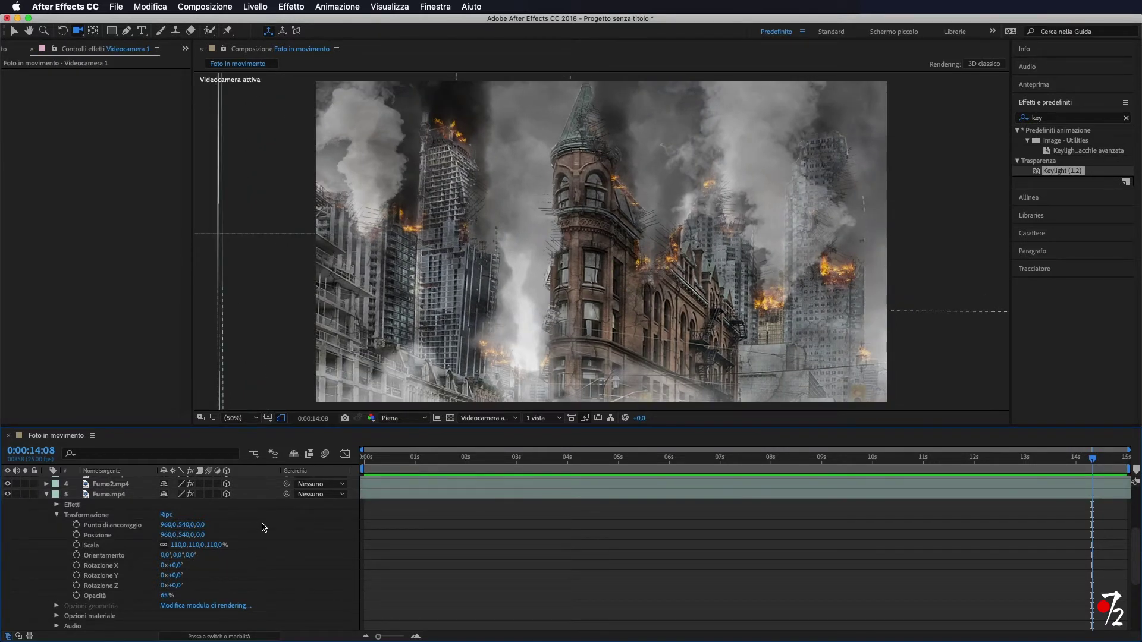
click(47, 494)
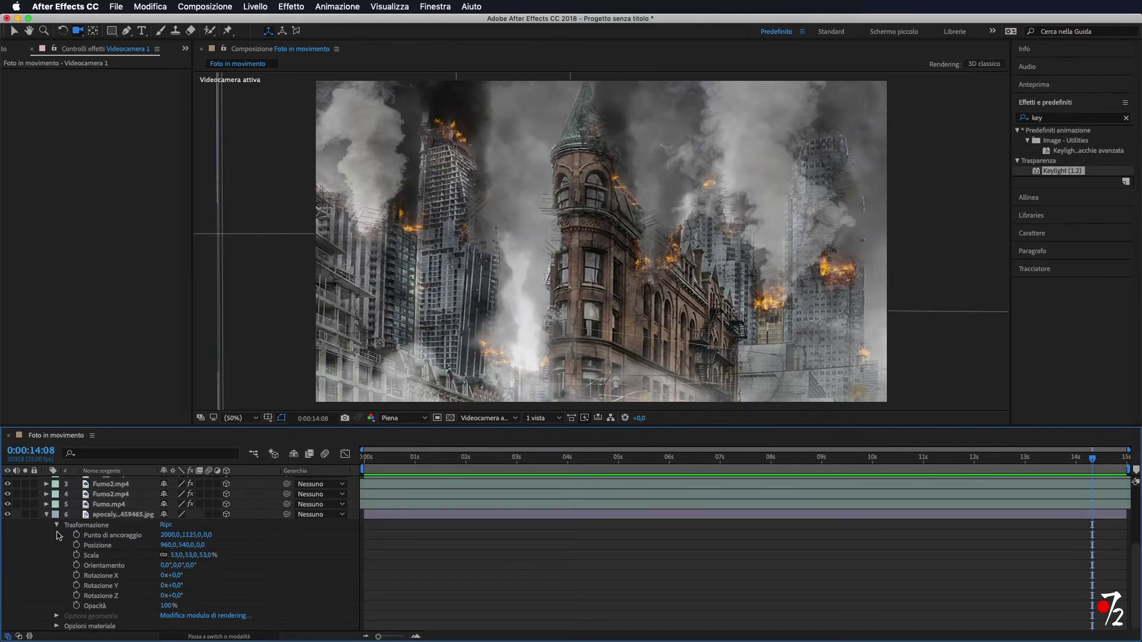
click(47, 515)
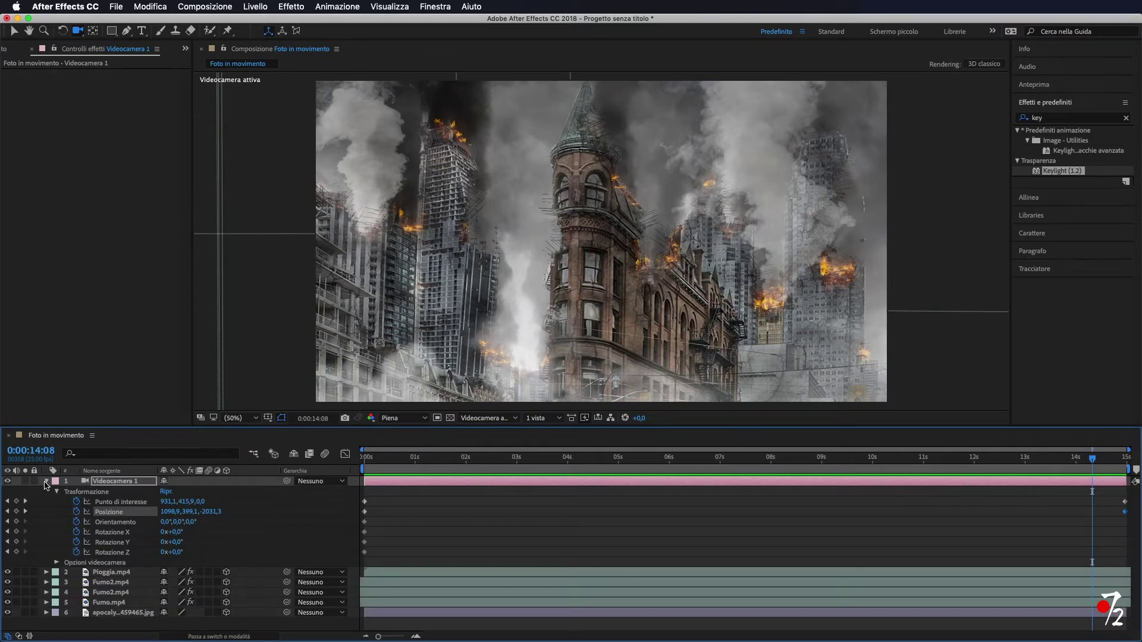
Step: Collapse Videocamera 1, toggle the switches/modes columns twice, and jump back to 0:00:00:00
click(46, 480)
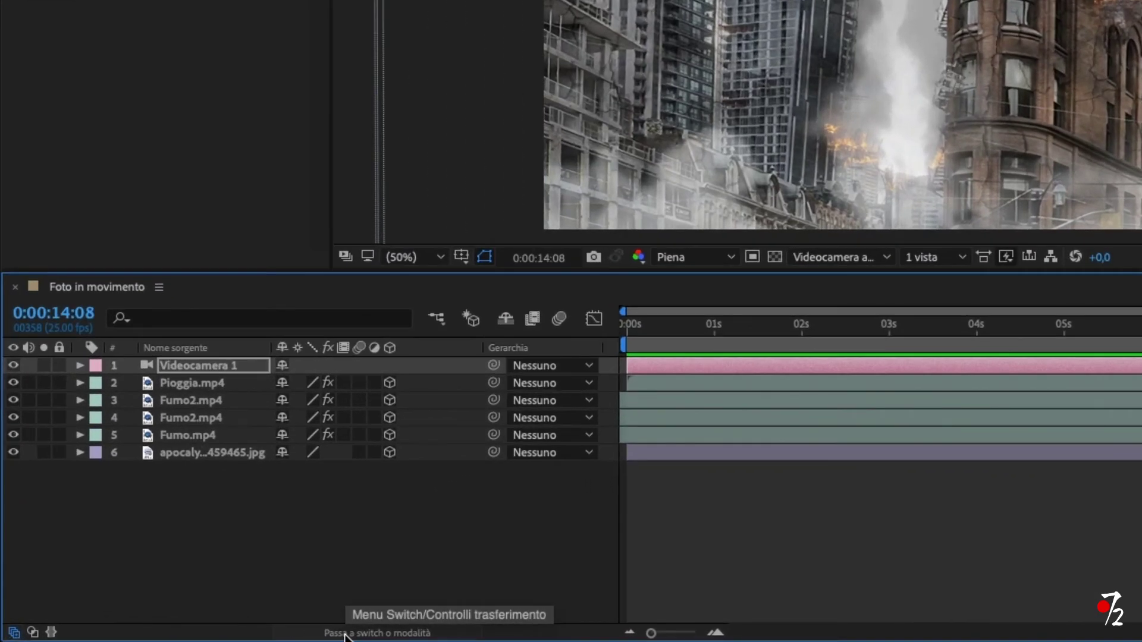
click(345, 633)
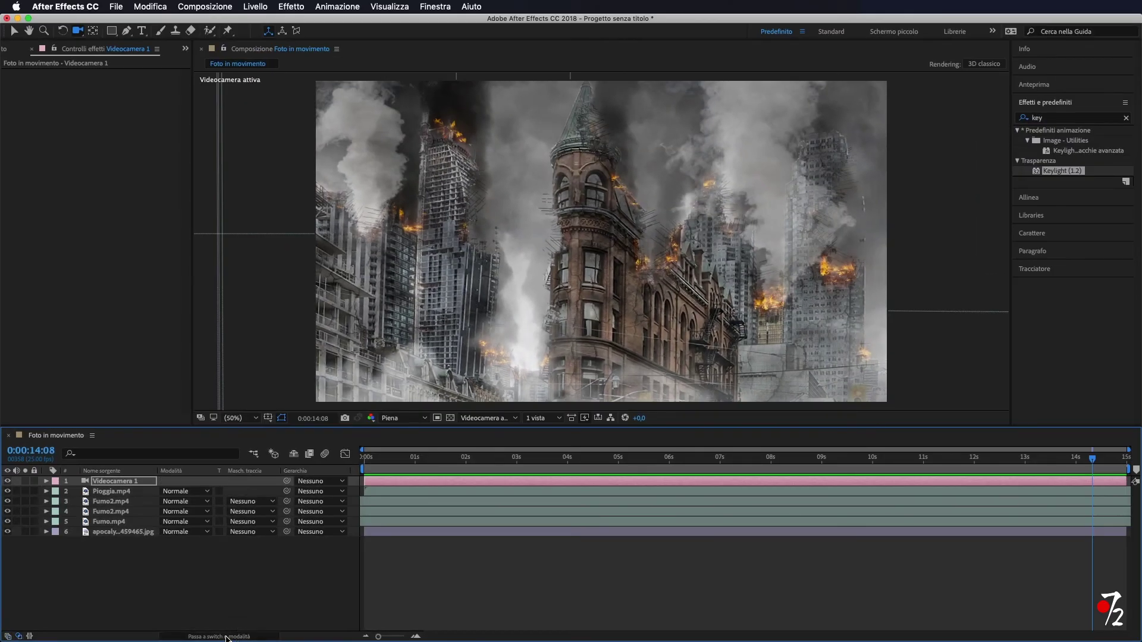
click(226, 635)
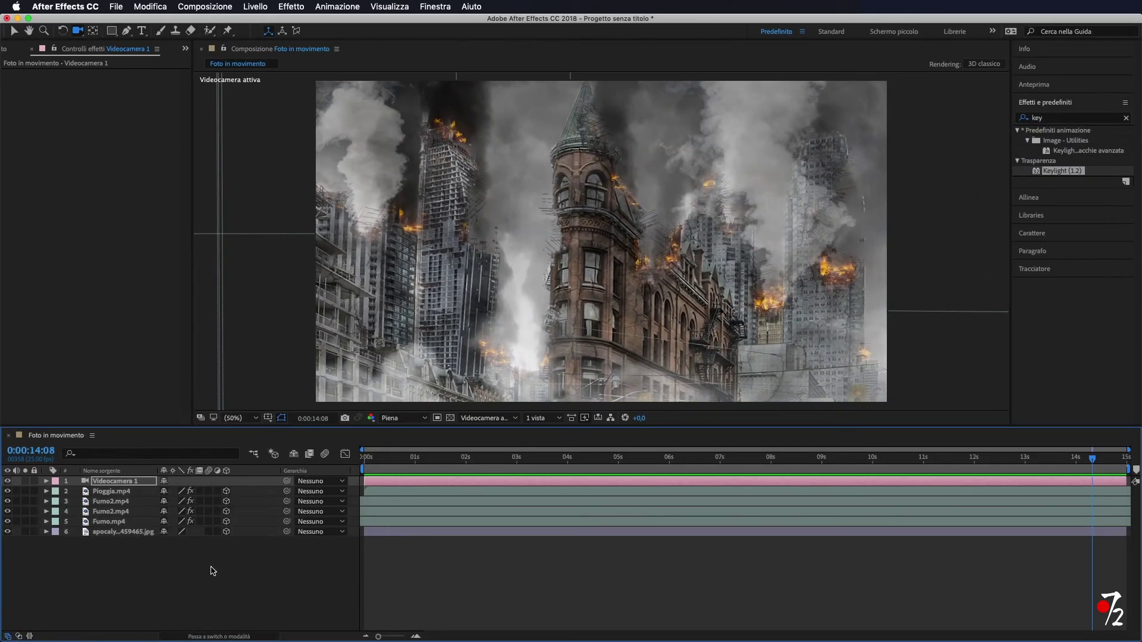
key(Home)
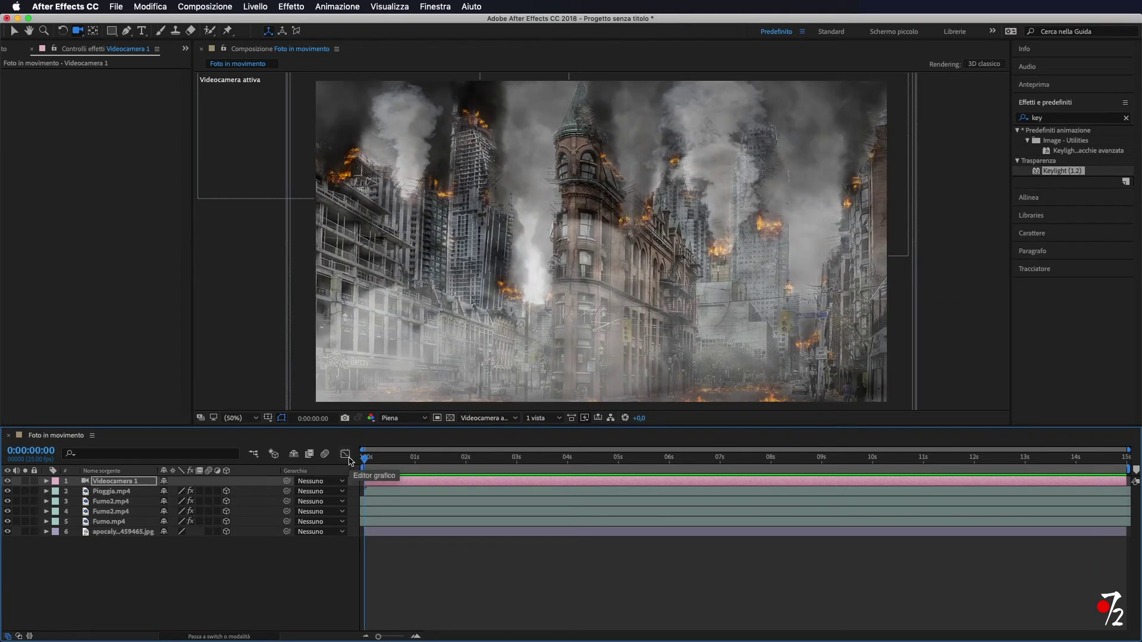
key(space)
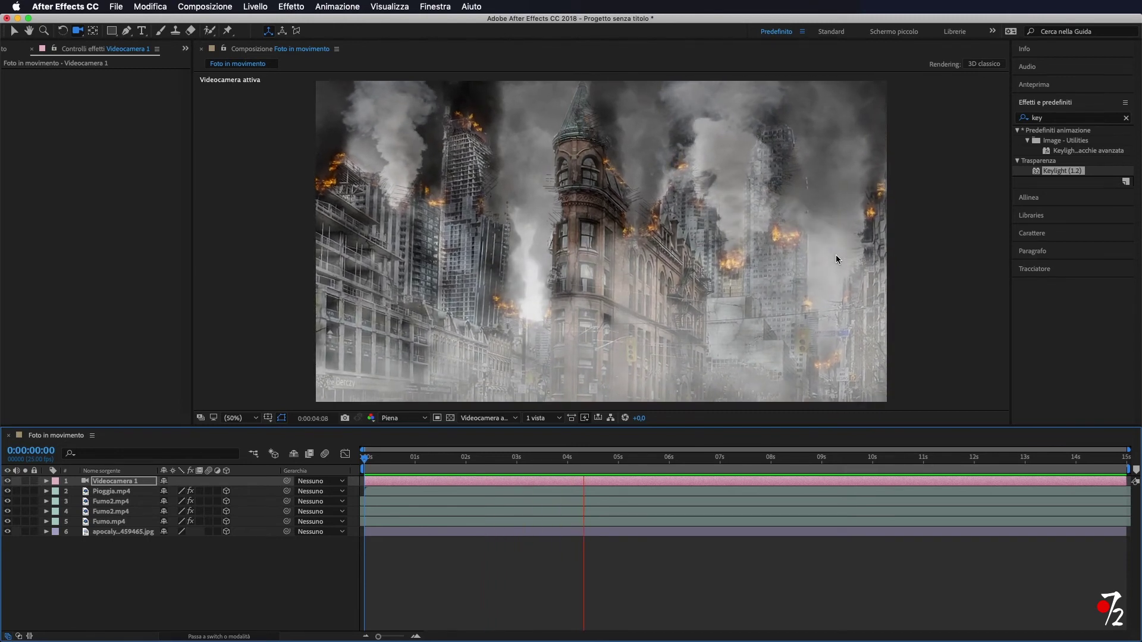
key(space)
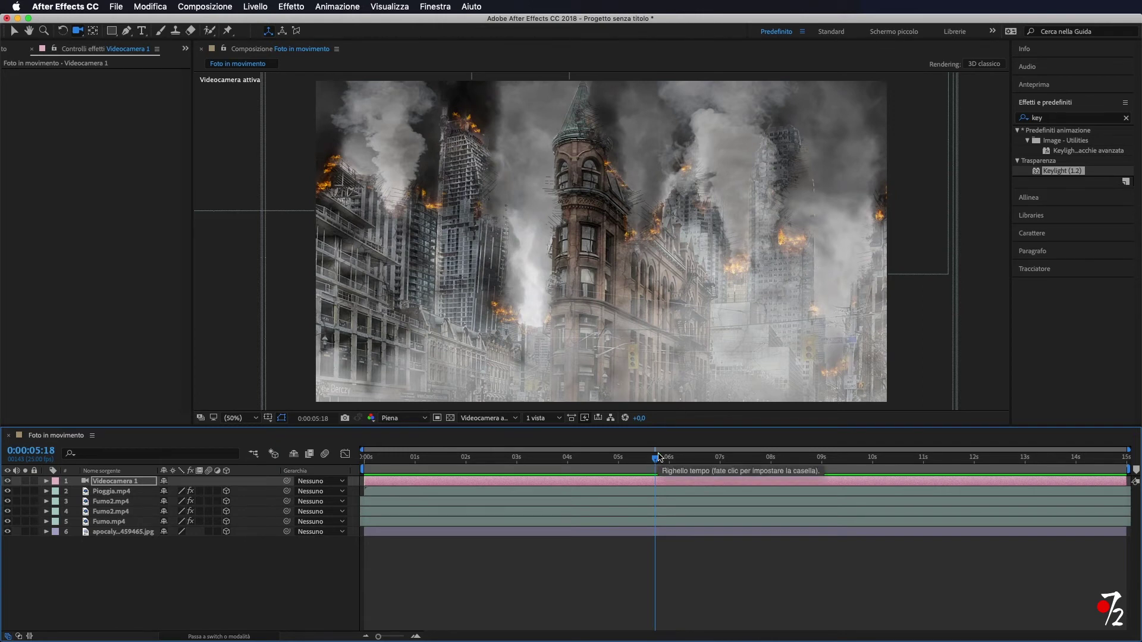
drag(657, 458, 540, 458)
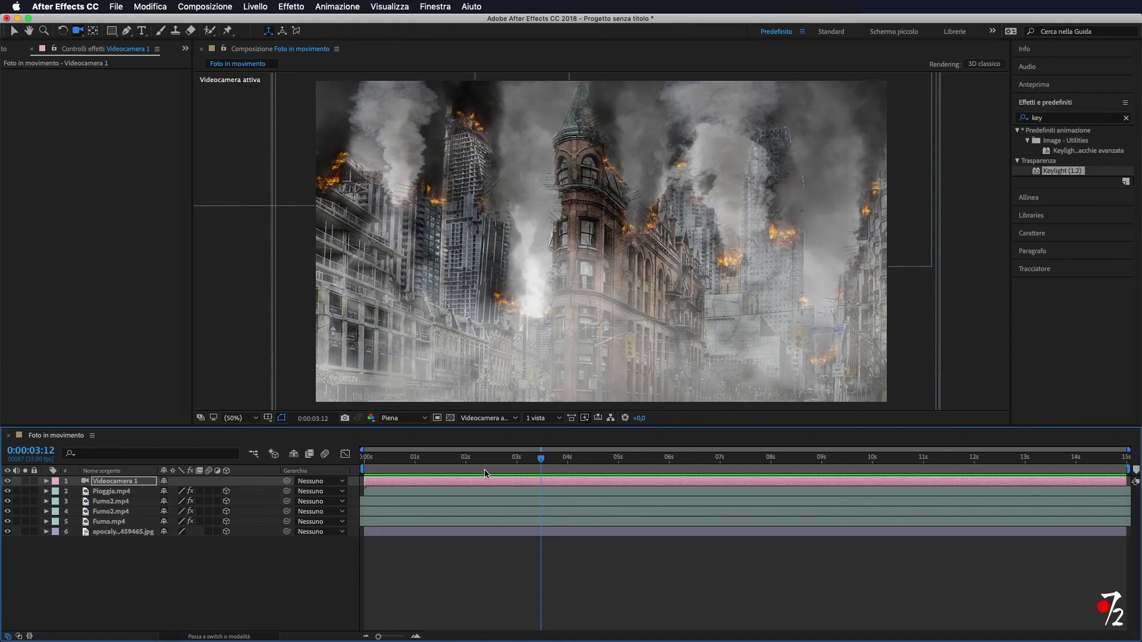
click(527, 461)
drag(527, 461, 357, 462)
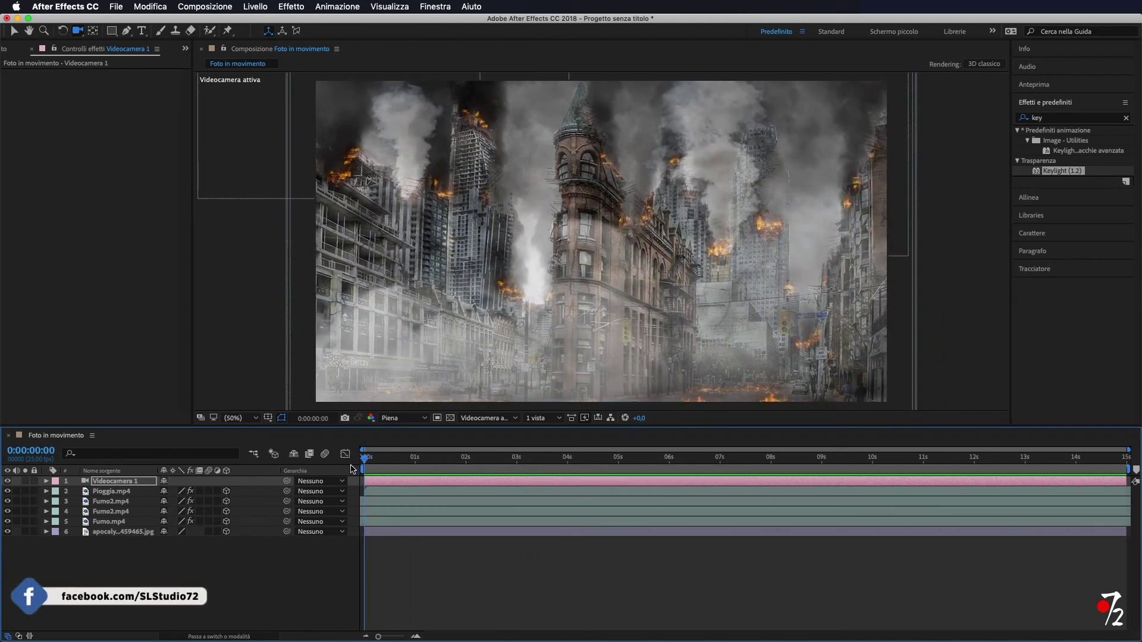